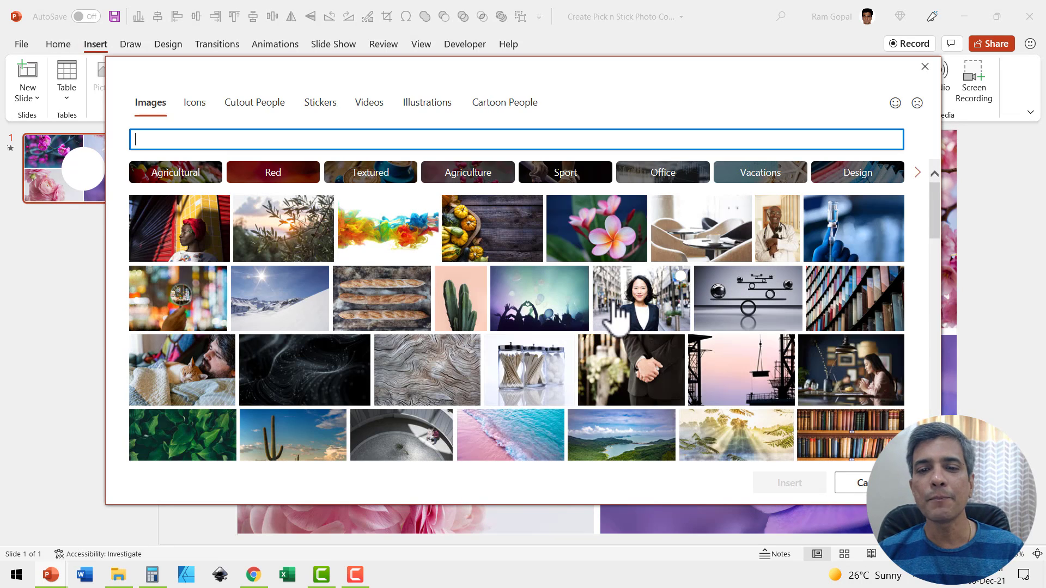
# Insert the stock photo of the woman in a suit into the central circular placeholder.
pyautogui.scroll(-1, 631, 315)
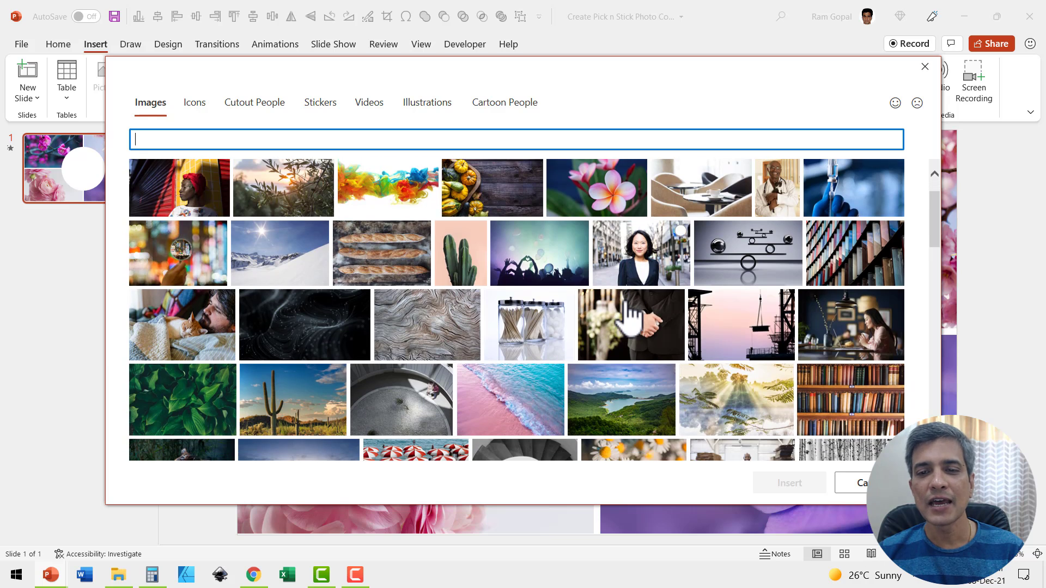
pyautogui.click(636, 258)
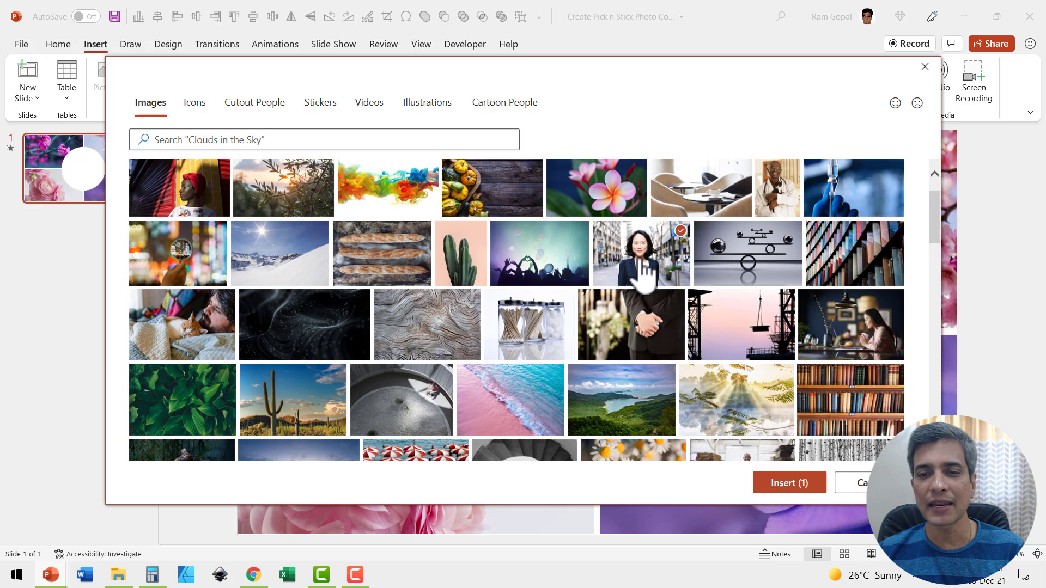
pyautogui.click(789, 483)
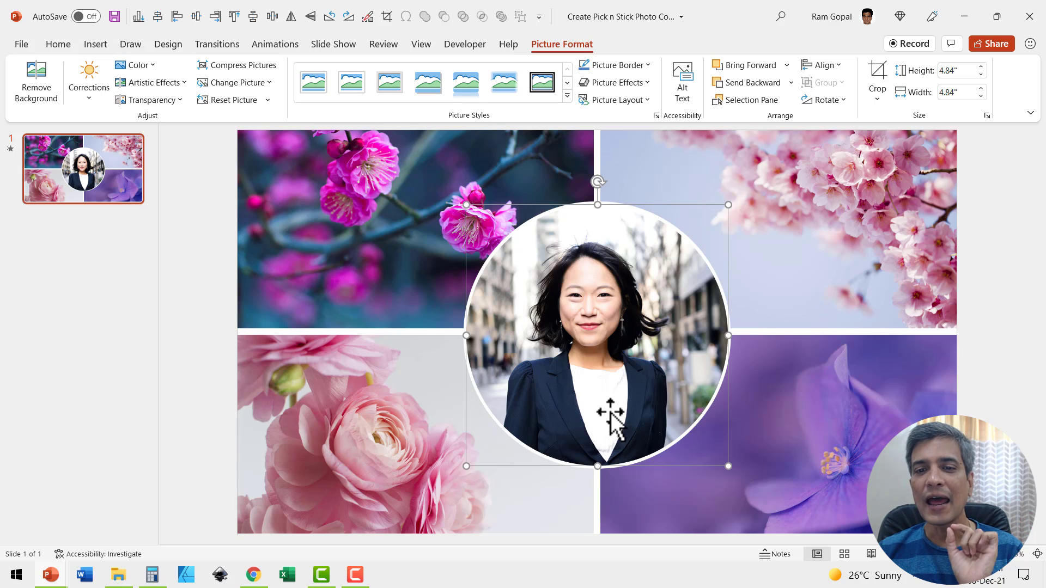
# Delete the top-right cherry blossom photo.
pyautogui.click(974, 329)
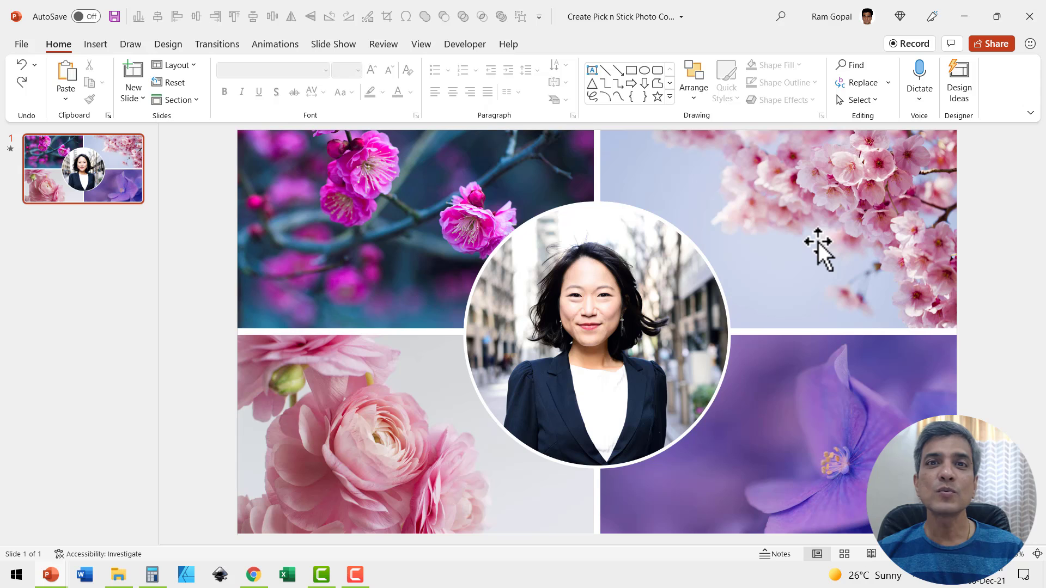
pyautogui.click(809, 205)
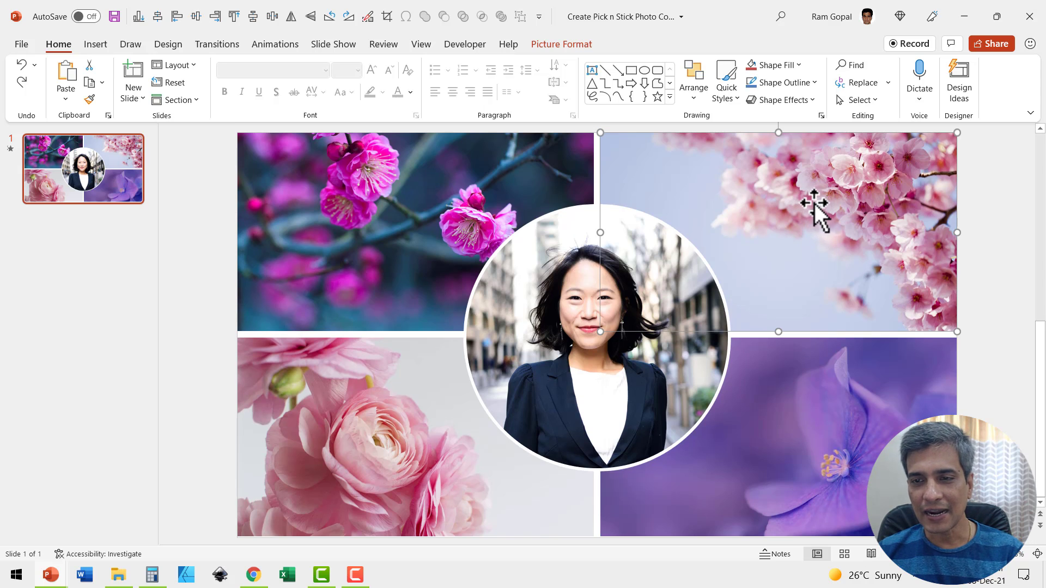
pyautogui.press('Delete')
# Insert the stock daisy photo into the empty top-right placeholder.
pyautogui.click(99, 44)
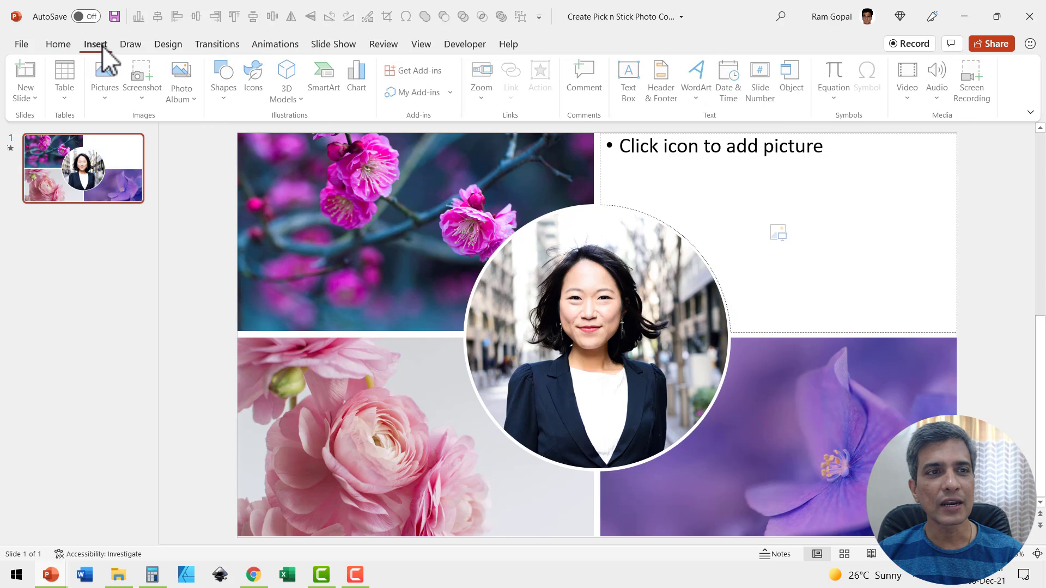
pyautogui.click(107, 98)
pyautogui.click(129, 159)
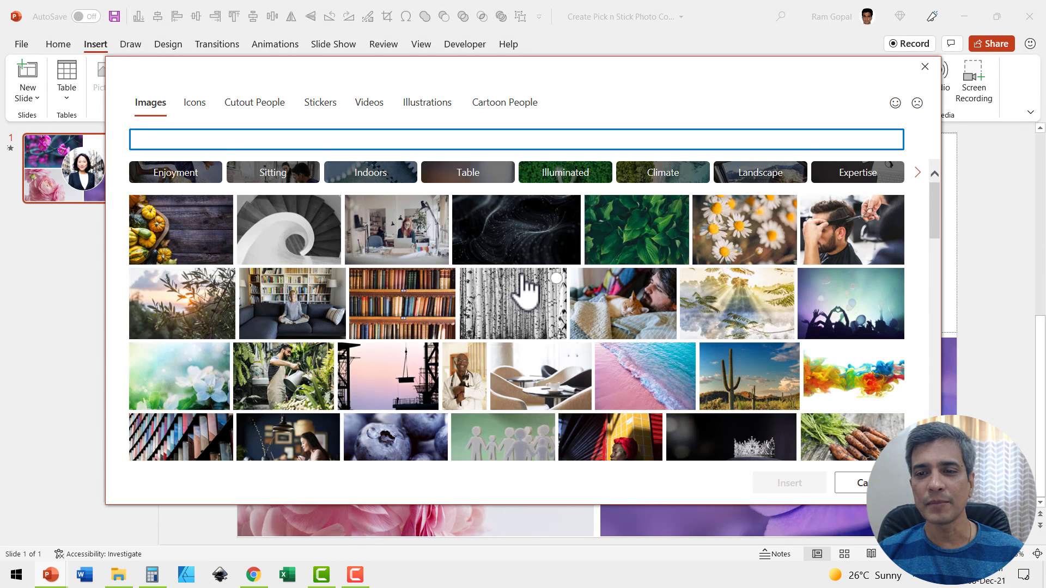
pyautogui.click(754, 251)
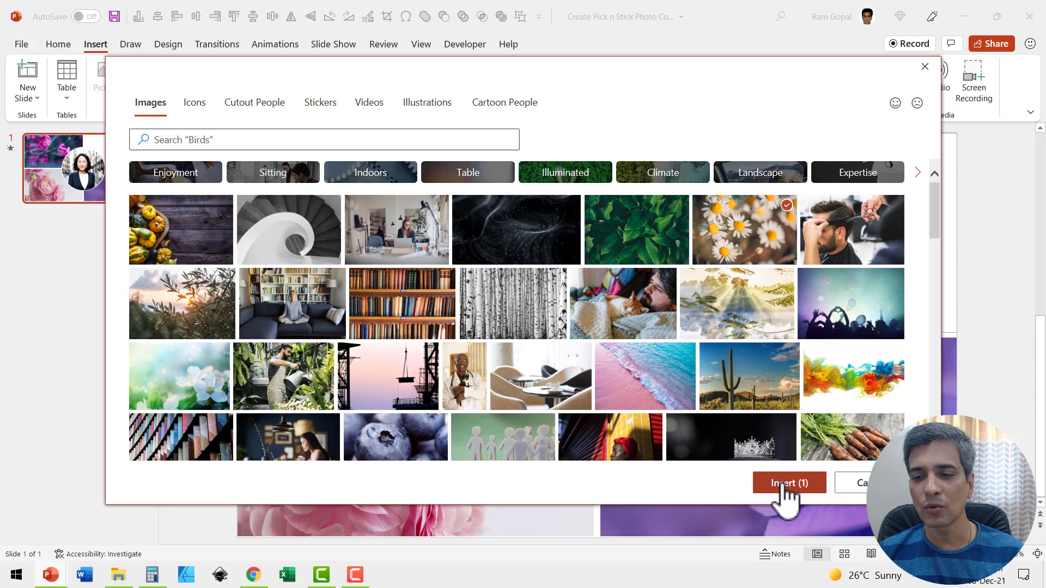
pyautogui.click(789, 484)
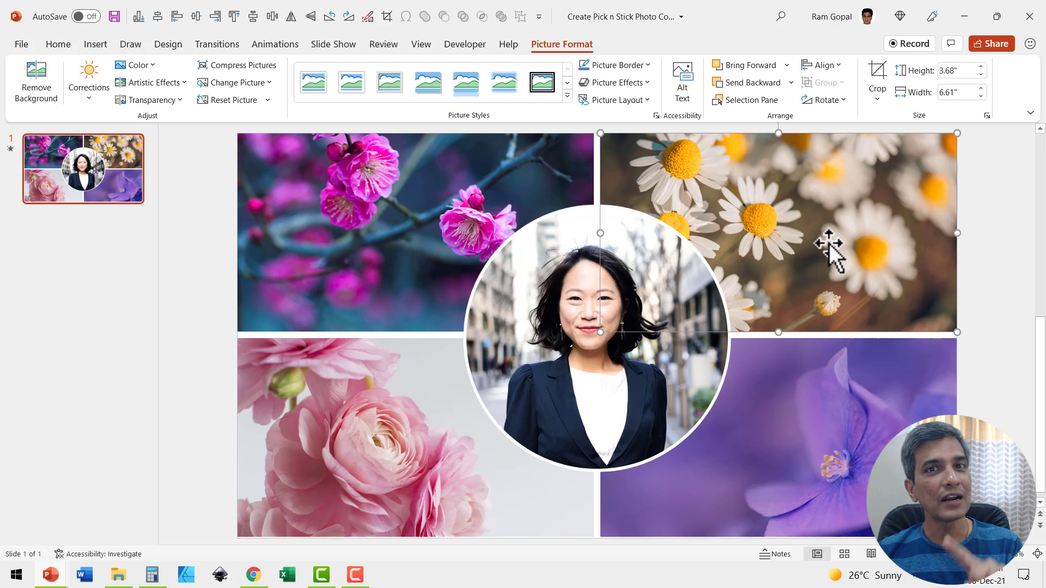
pyautogui.click(975, 339)
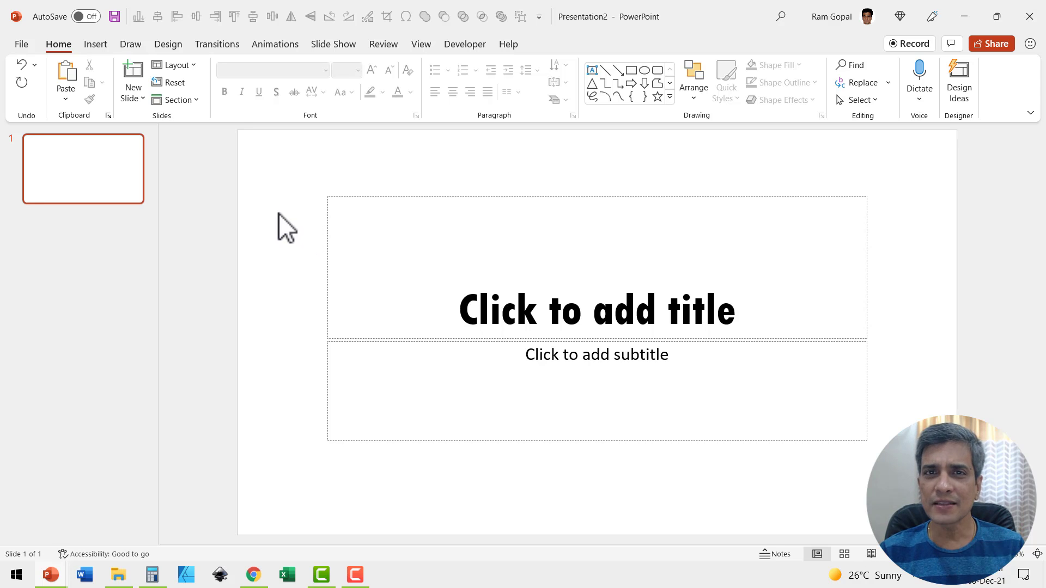
# Clear the slide's placeholders and draw a thin full-width rectangle bar centred vertically.
pyautogui.hotkey('ctrl', 'a')
pyautogui.press('Delete')
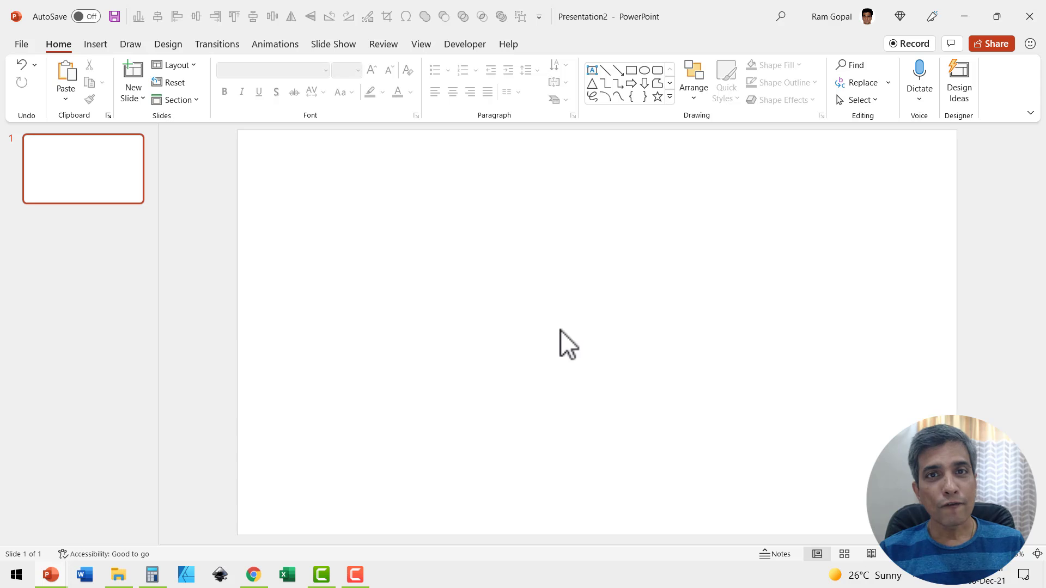
pyautogui.click(632, 70)
pyautogui.moveTo(233, 216)
pyautogui.mouseDown()
pyautogui.moveTo(317, 238)
pyautogui.moveTo(962, 229)
pyautogui.mouseUp()
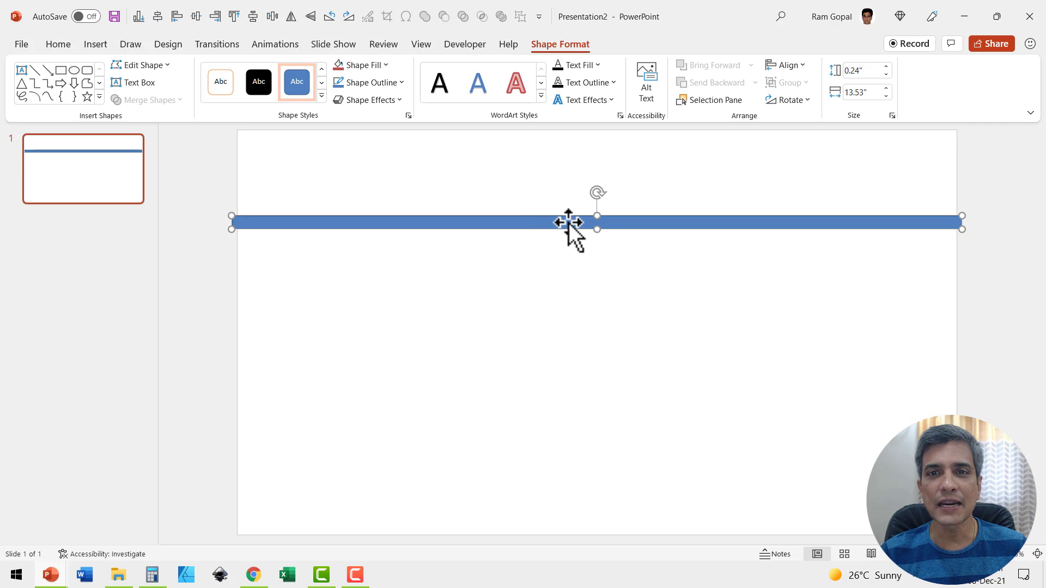
pyautogui.click(799, 66)
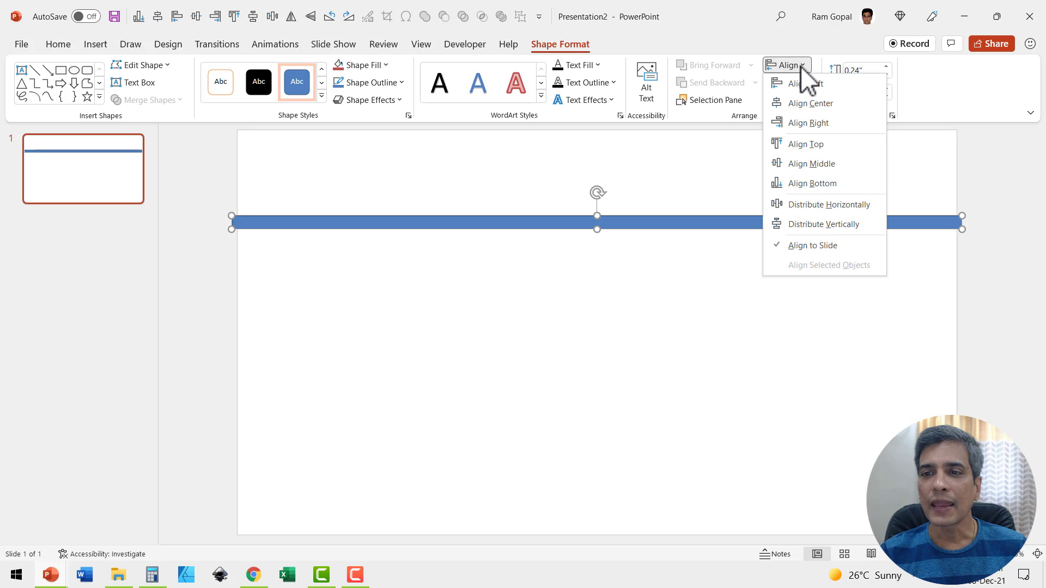
pyautogui.click(807, 163)
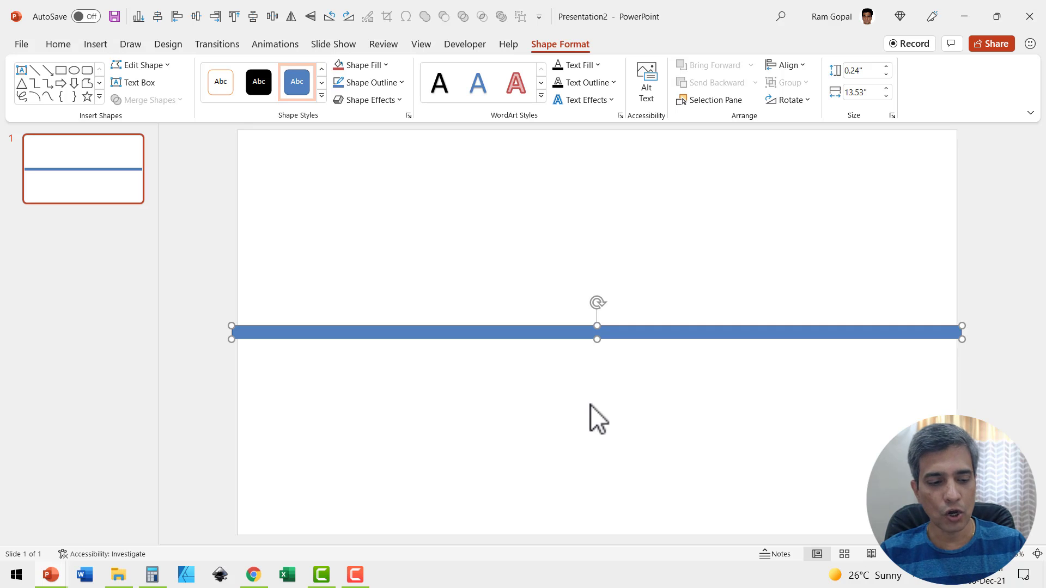
# Duplicate the bar, rotate it 90° upright, and centre it horizontally on the slide.
pyautogui.hotkey('ctrl', 'd')
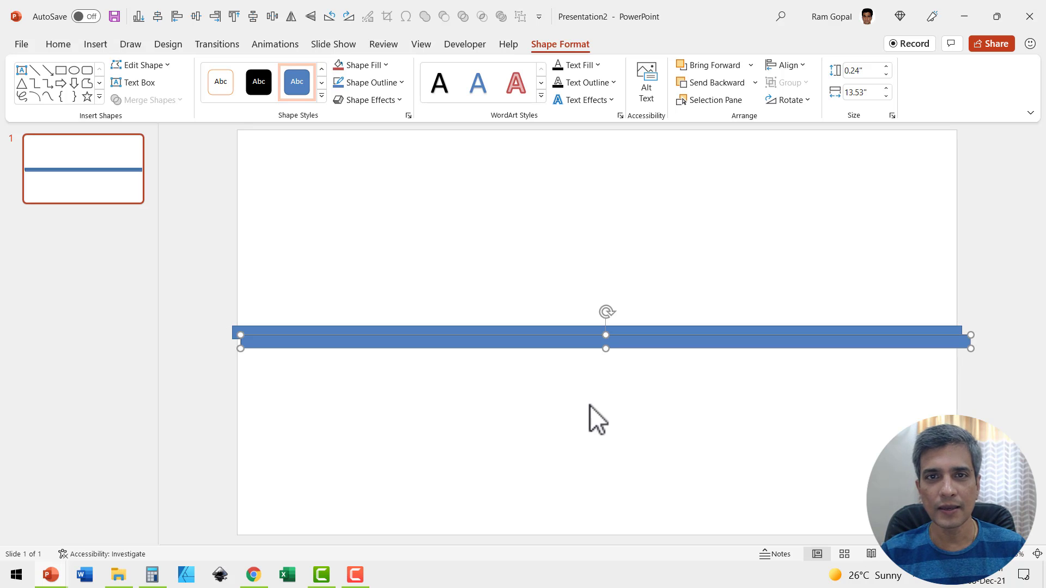
pyautogui.click(796, 100)
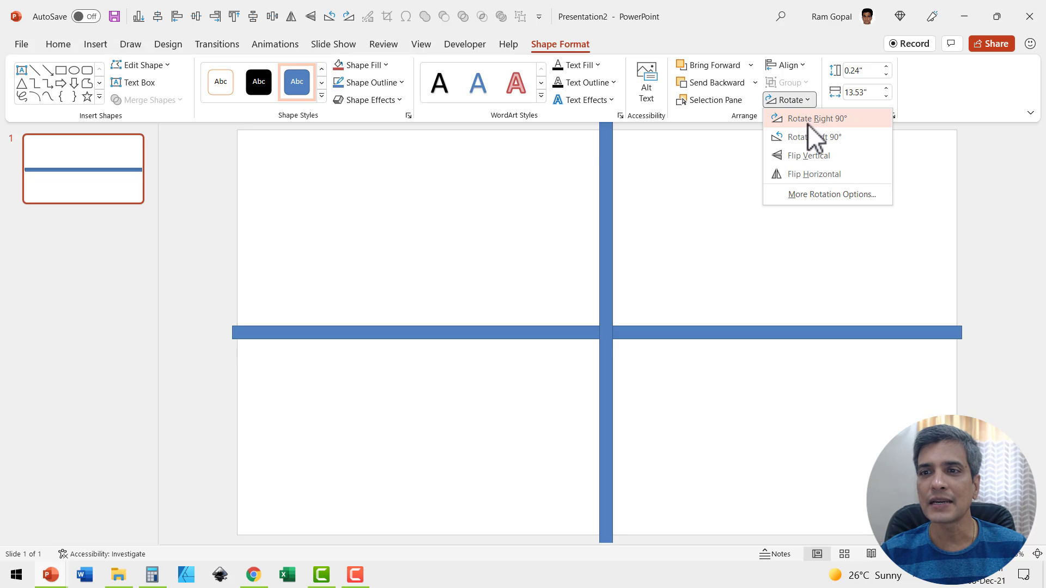
pyautogui.click(810, 120)
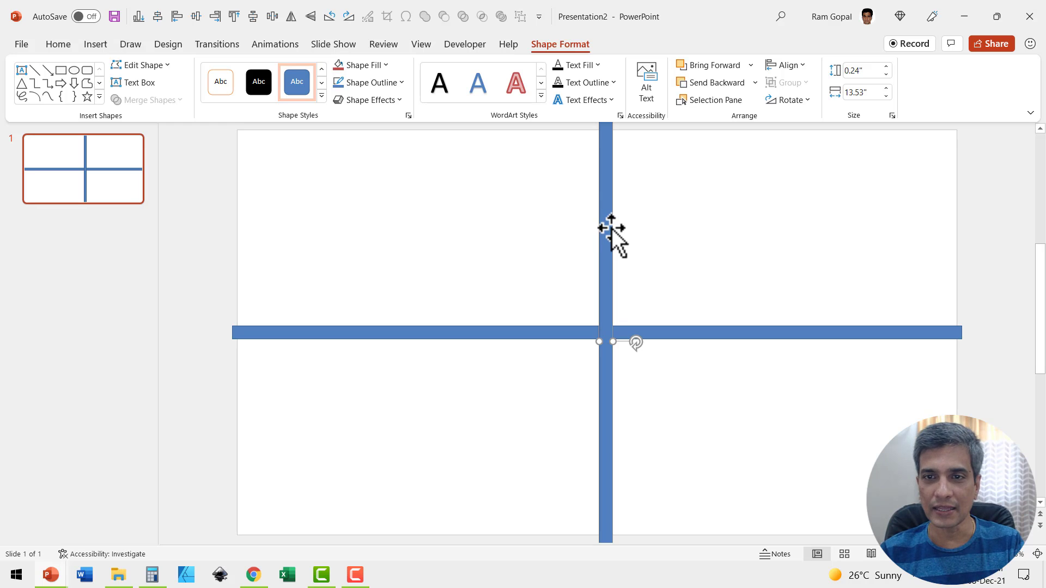
pyautogui.click(796, 65)
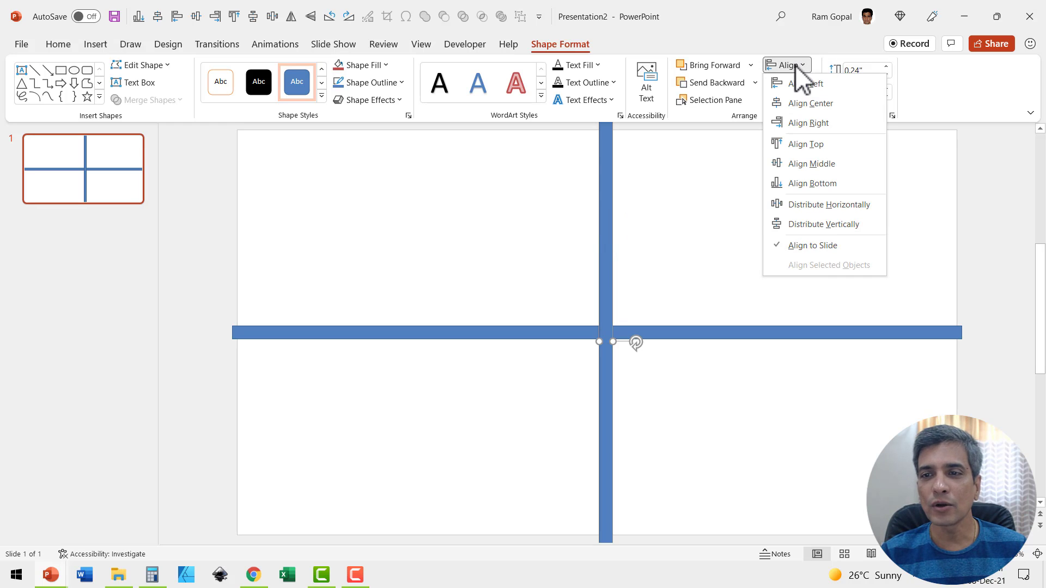
pyautogui.click(795, 103)
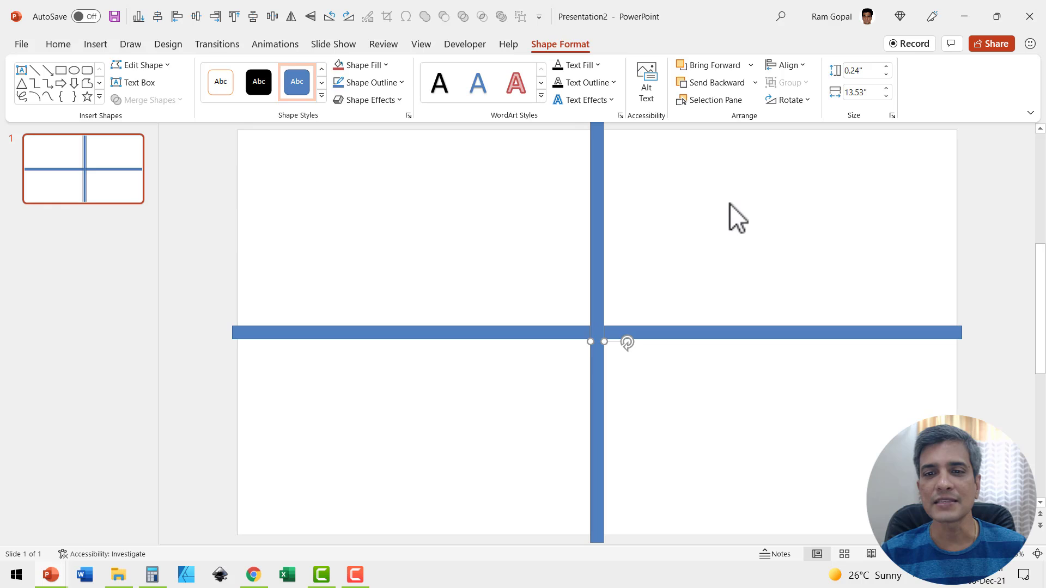
pyautogui.click(731, 203)
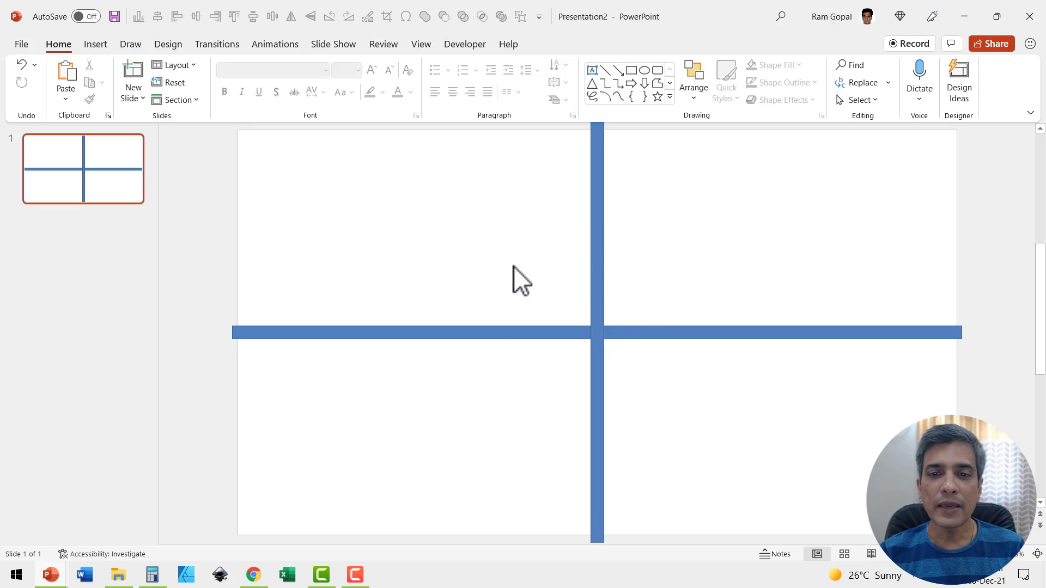
# Draw a 4.9" by 4.9" oval circle centred on the bars' intersection.
pyautogui.click(671, 97)
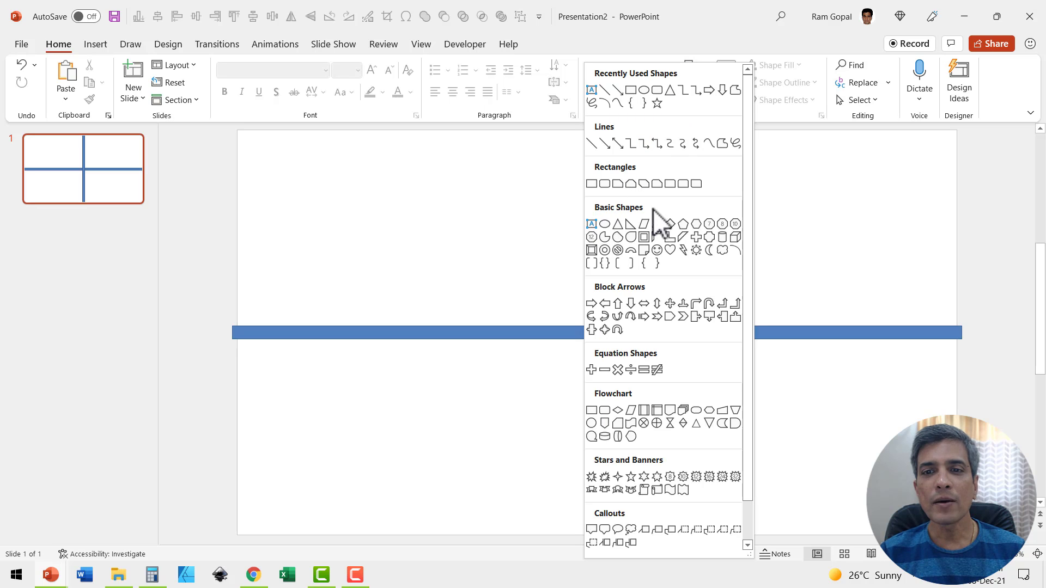
pyautogui.click(605, 224)
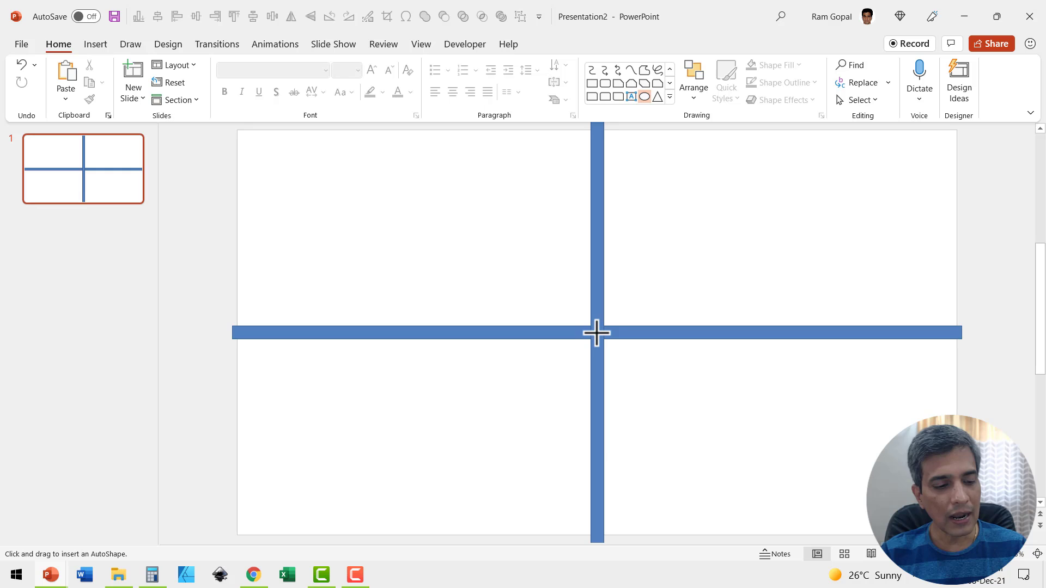
pyautogui.moveTo(598, 332); pyautogui.dragTo(679, 452)
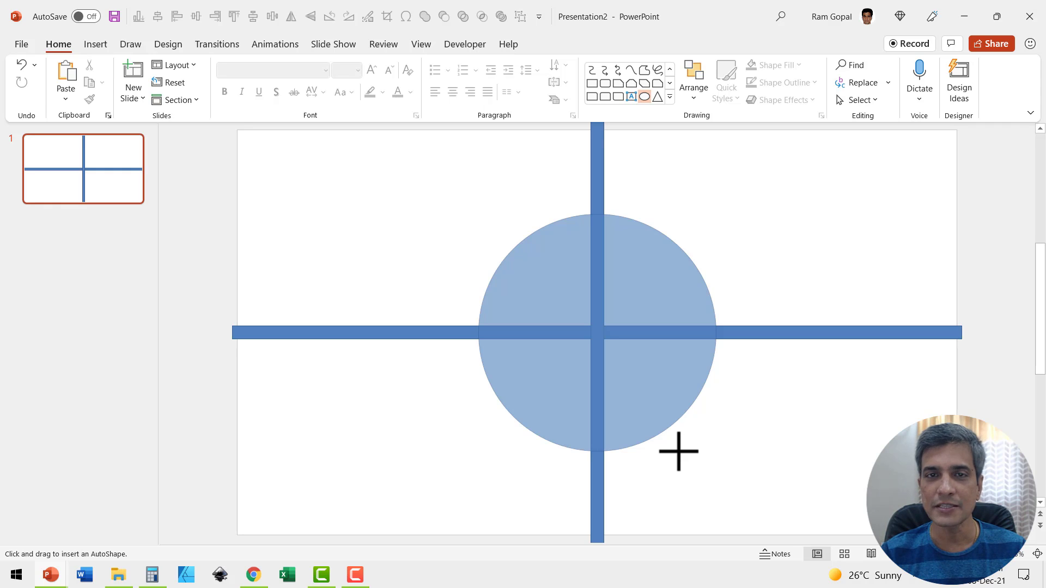
pyautogui.moveTo(678, 452); pyautogui.dragTo(693, 465)
pyautogui.click(827, 257)
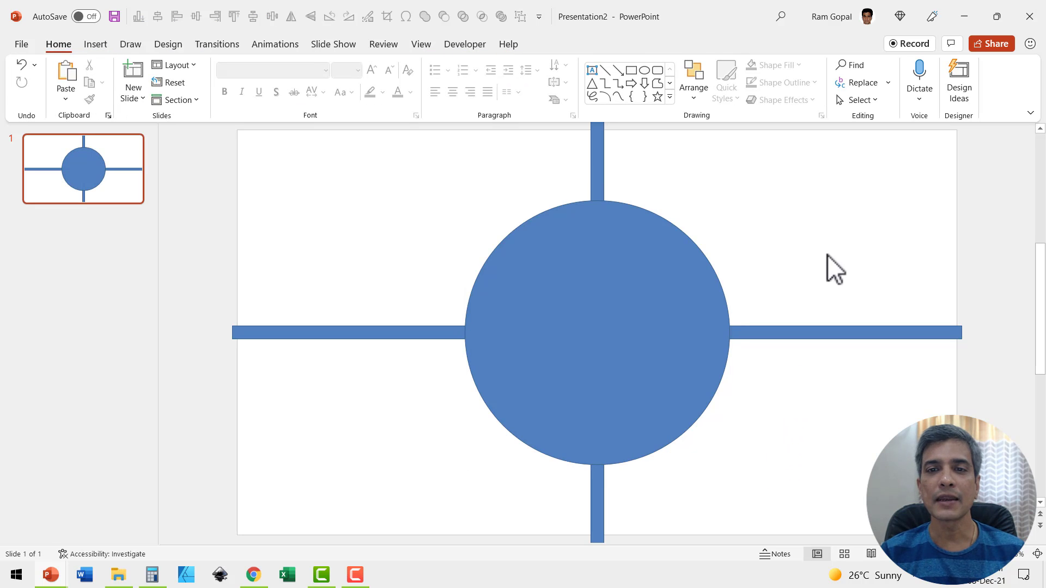
pyautogui.click(620, 298)
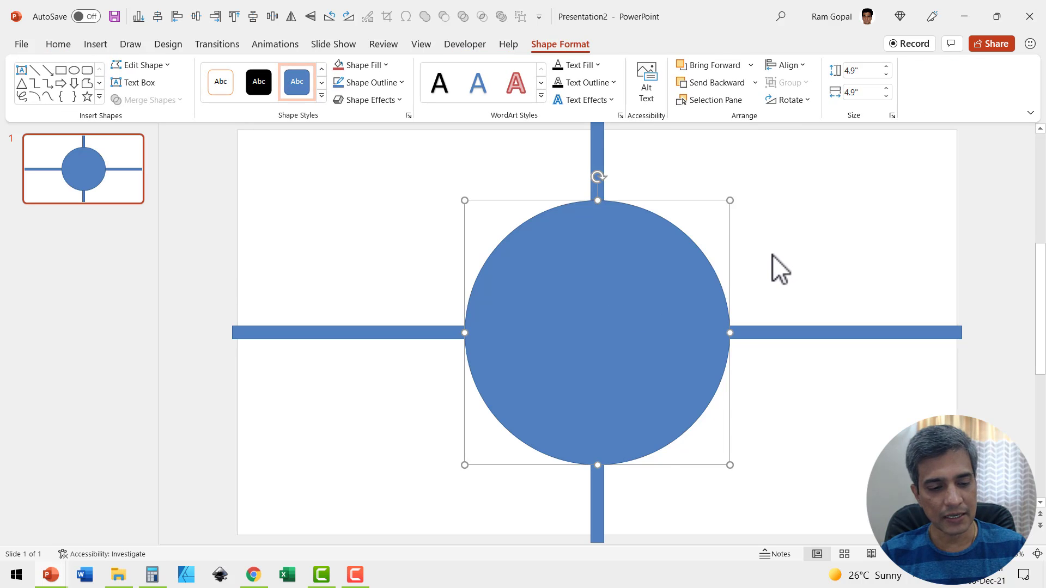
# Duplicate the blue circle, fill the copy orange, and shrink it to 4.39" centred inside.
pyautogui.hotkey('ctrl', 'd')
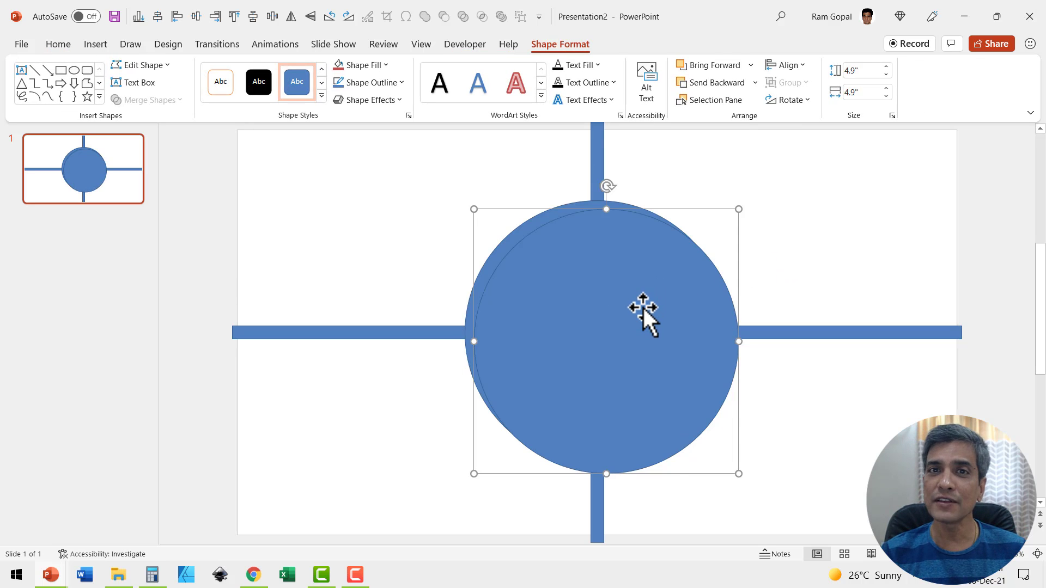
pyautogui.click(363, 65)
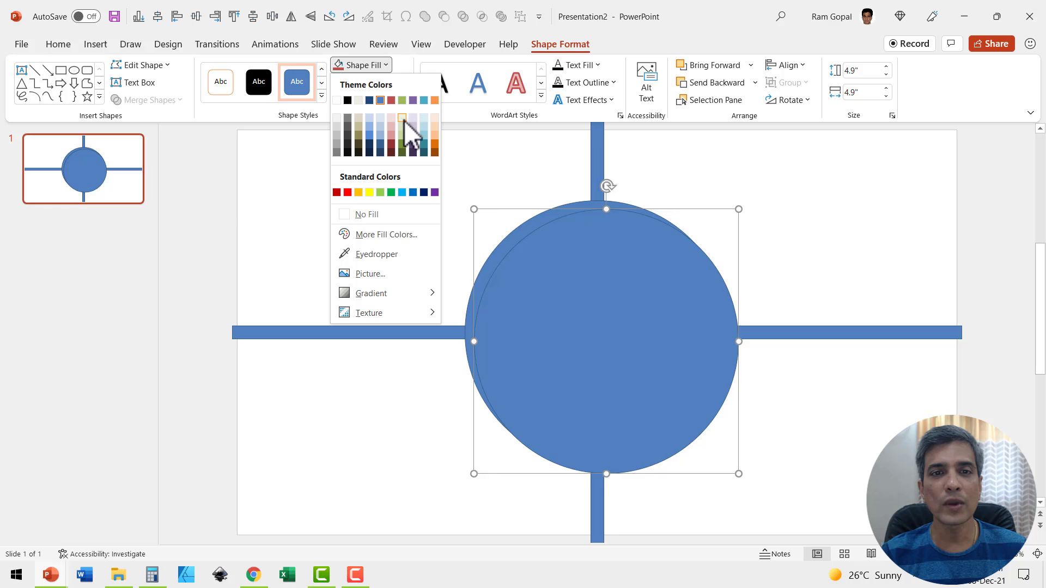
pyautogui.click(434, 100)
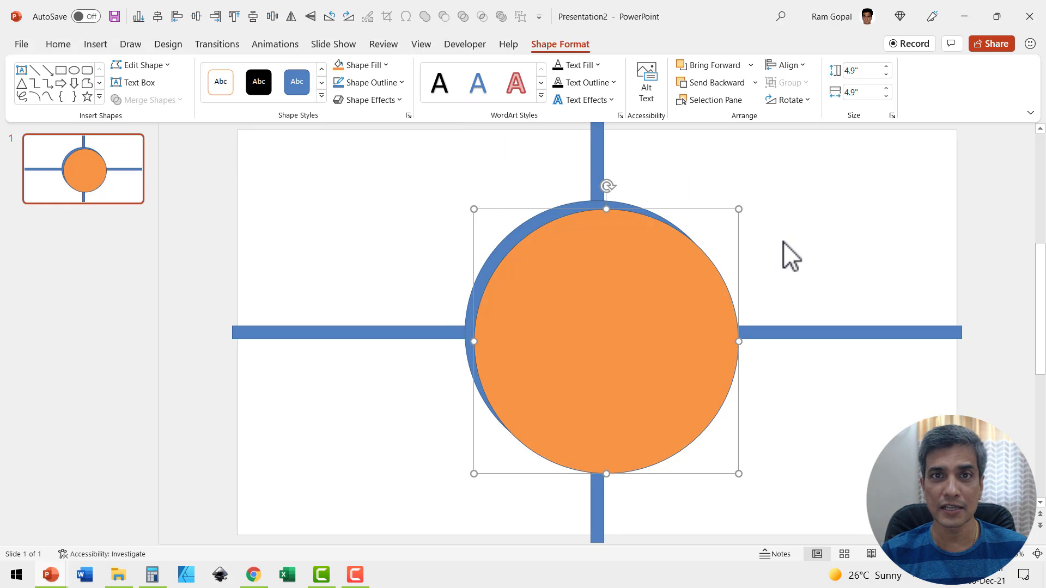
pyautogui.moveTo(577, 300); pyautogui.dragTo(560, 297)
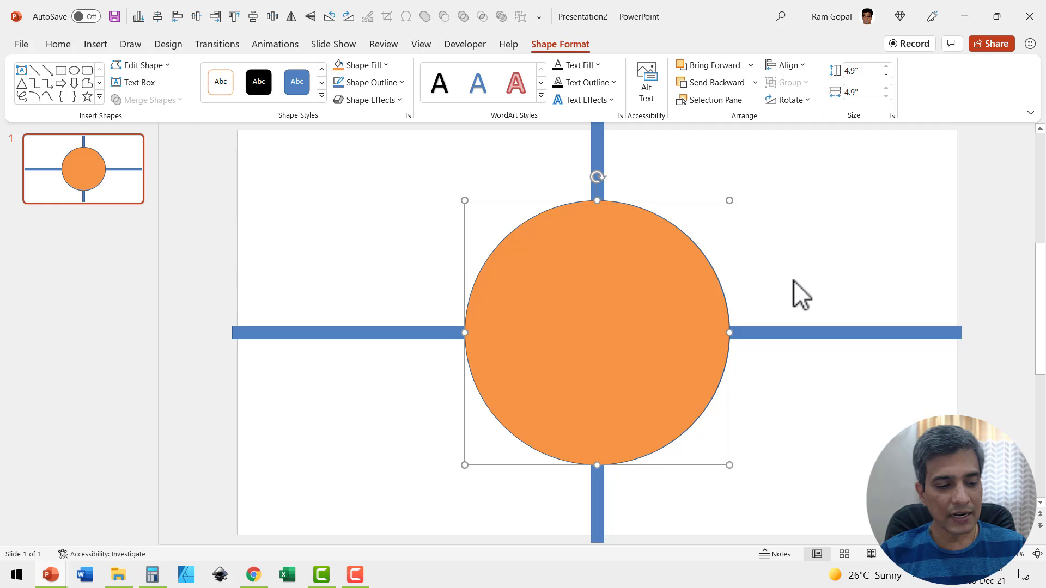
pyautogui.moveTo(730, 201); pyautogui.dragTo(716, 223)
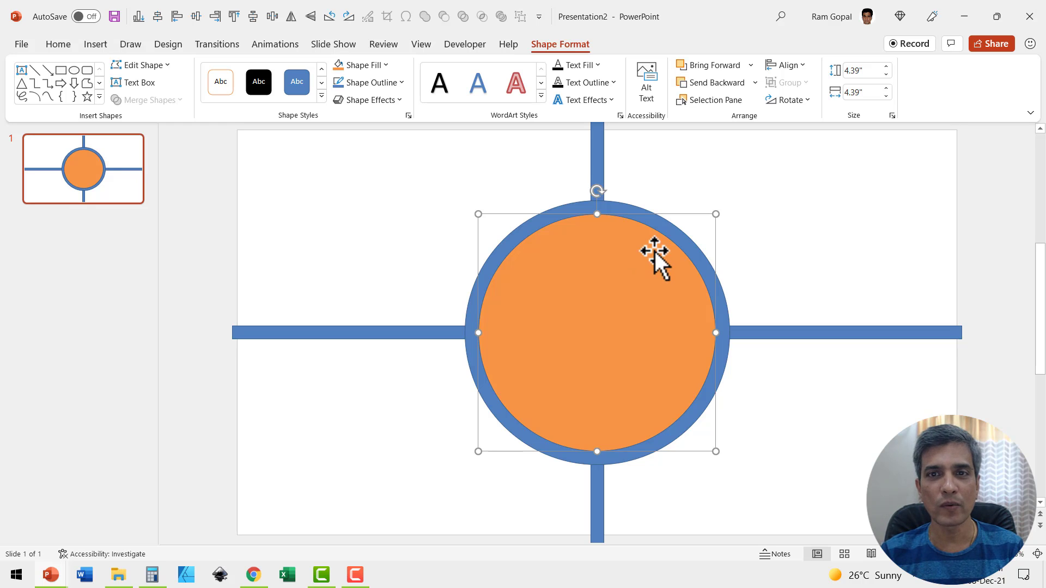
pyautogui.click(784, 234)
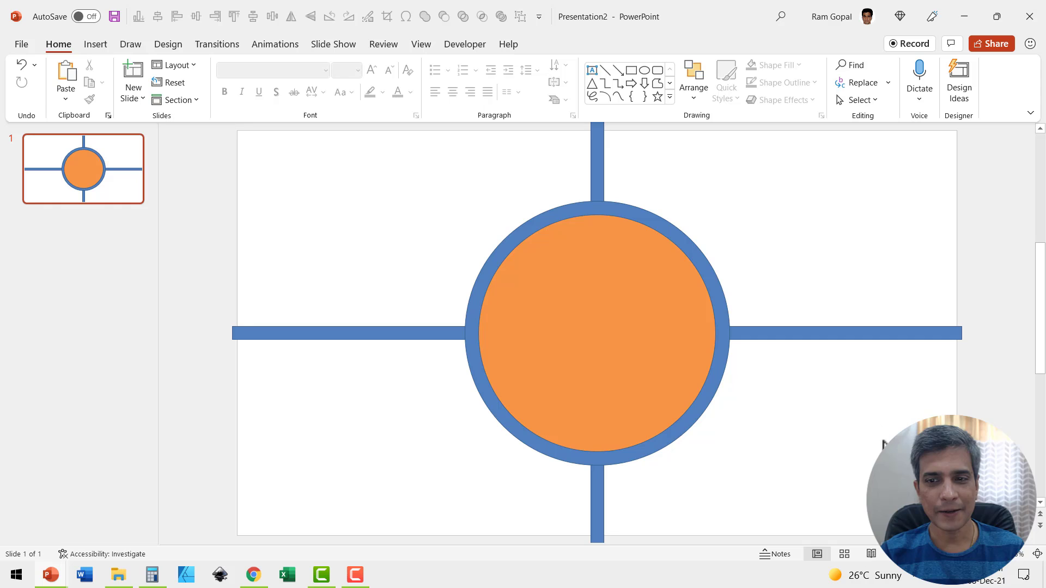
# Copy all the circle and cross shapes on the slide.
pyautogui.hotkey('ctrl', 'a')
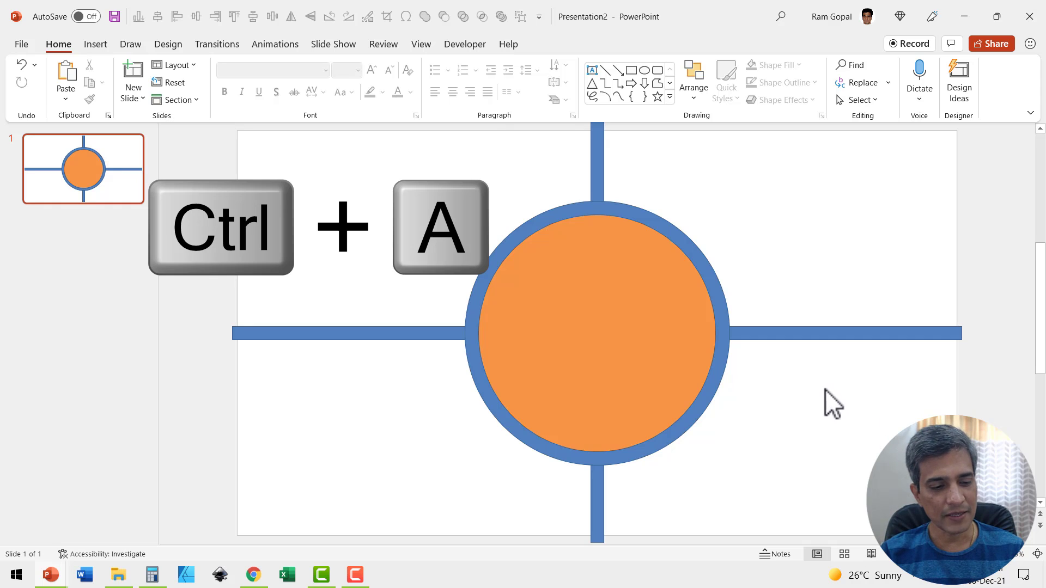
pyautogui.hotkey('ctrl', 'a')
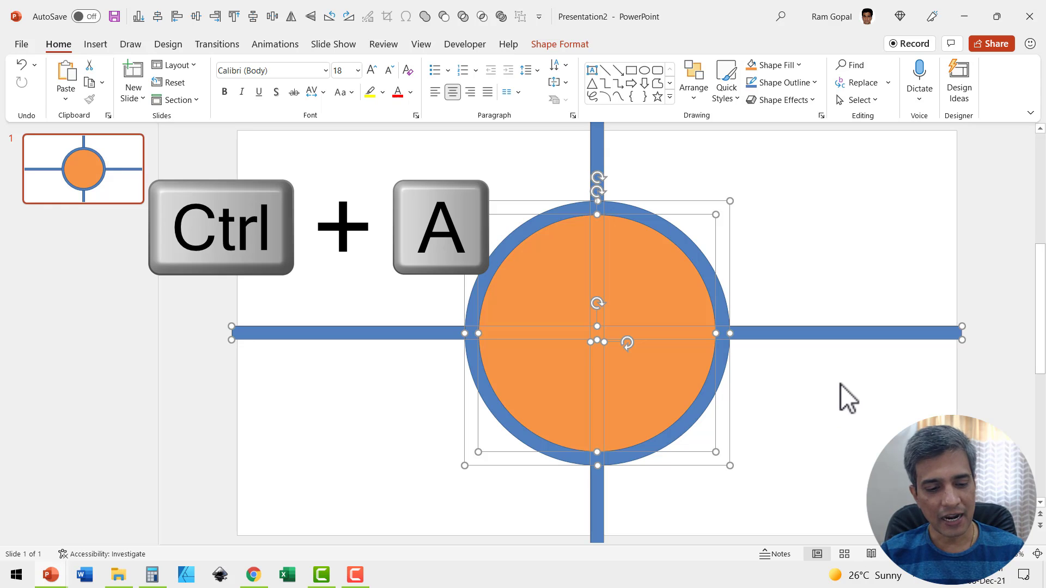
pyautogui.hotkey('ctrl', 'c')
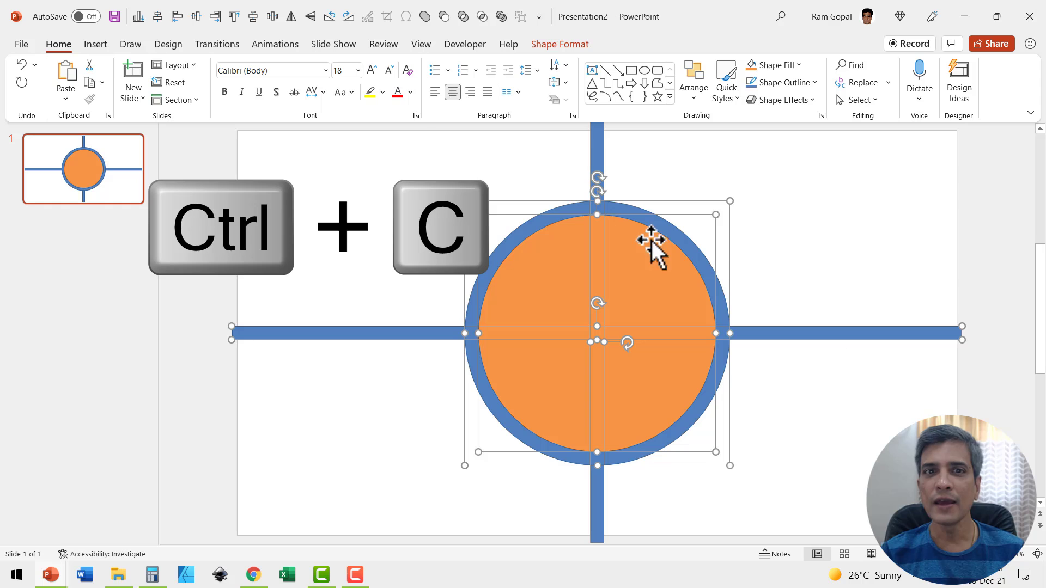
# In Slide Master view, insert a new layout, delete its placeholders, and paste the design.
pyautogui.click(422, 45)
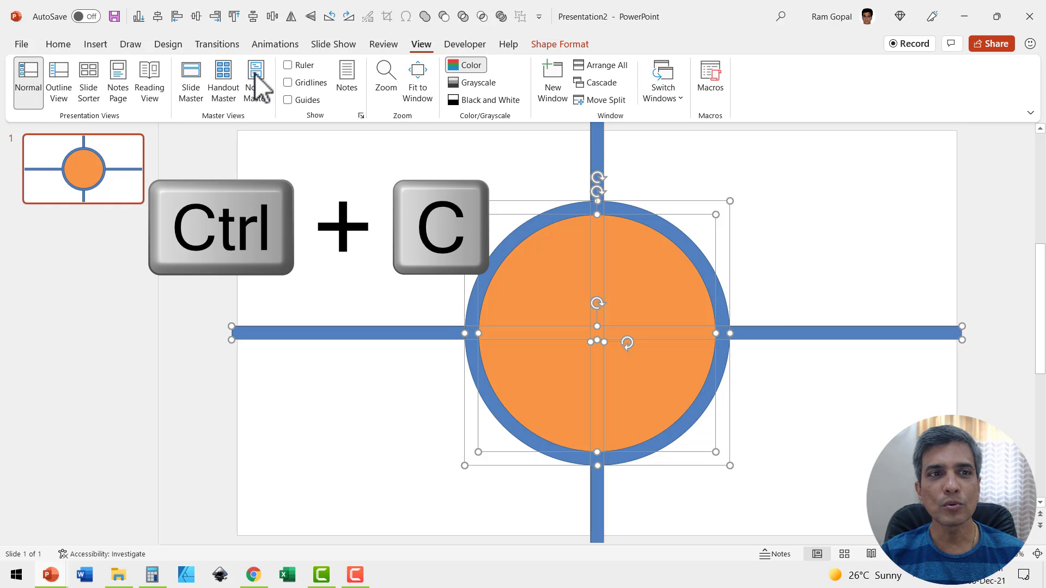
pyautogui.click(197, 90)
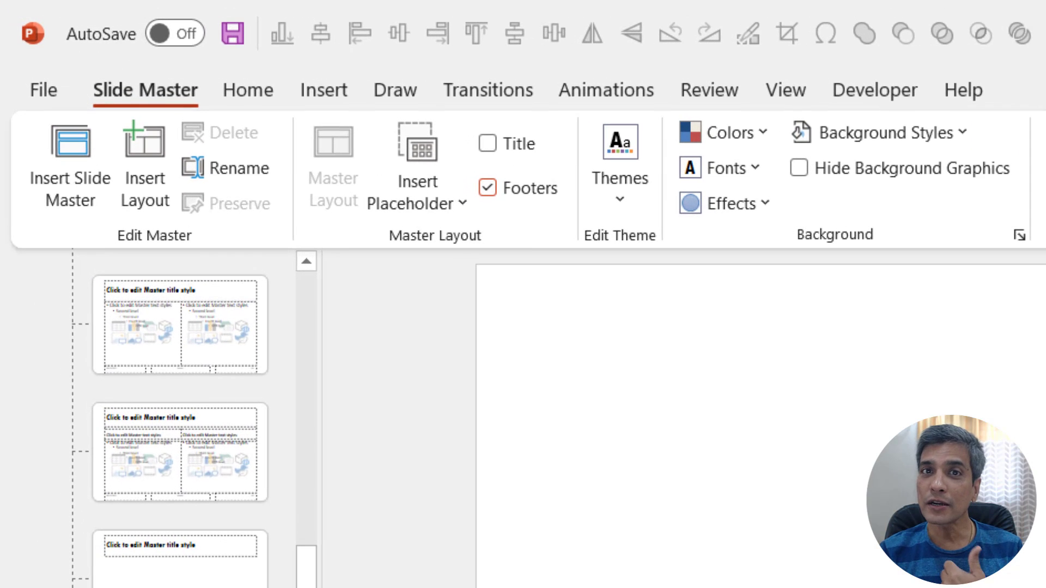
pyautogui.rightClick(229, 392)
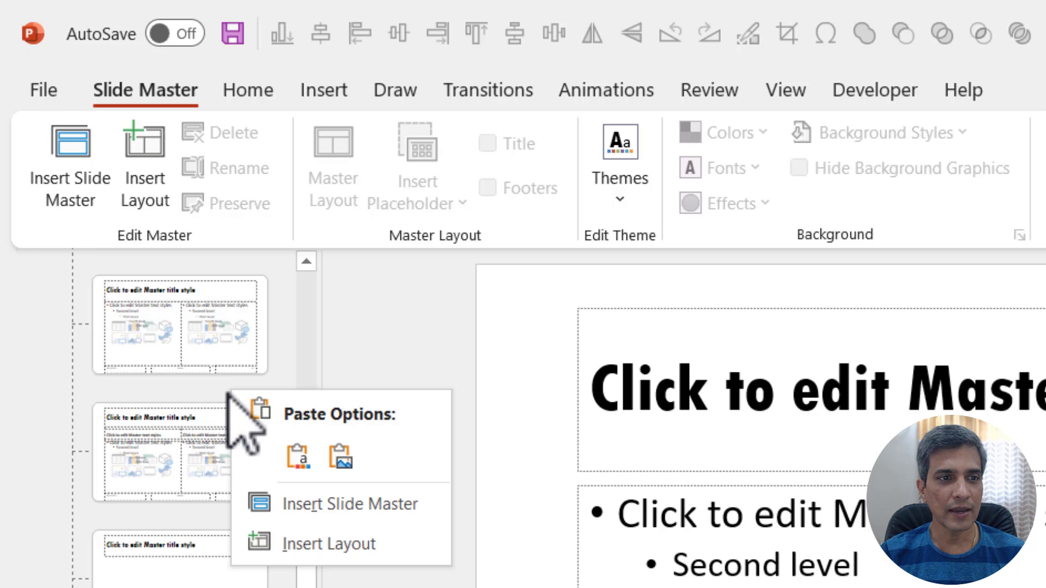
pyautogui.click(337, 543)
pyautogui.scroll(-2, 180, 420)
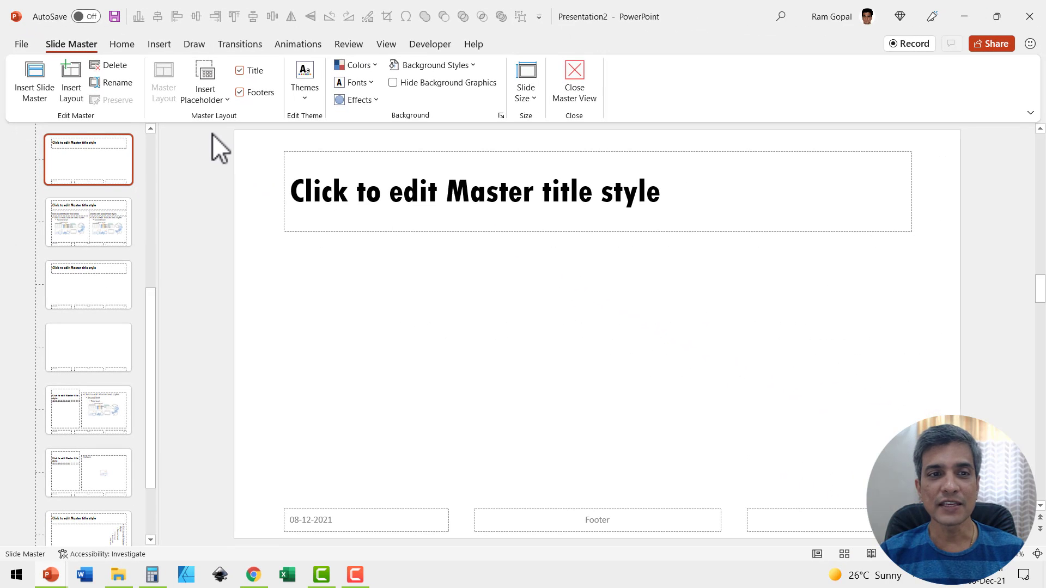
pyautogui.moveTo(212, 133); pyautogui.dragTo(1024, 582)
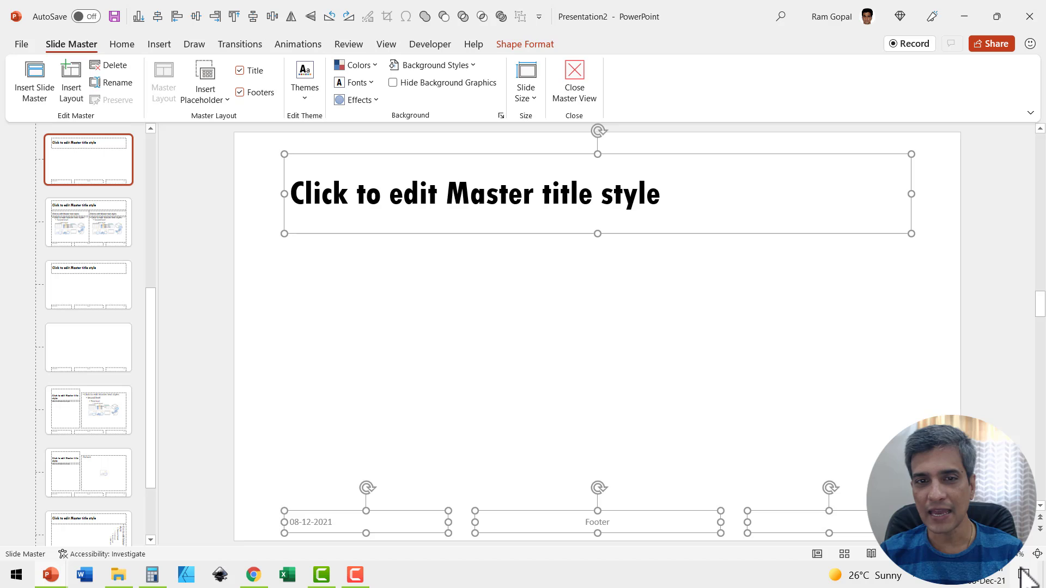
pyautogui.press('Delete')
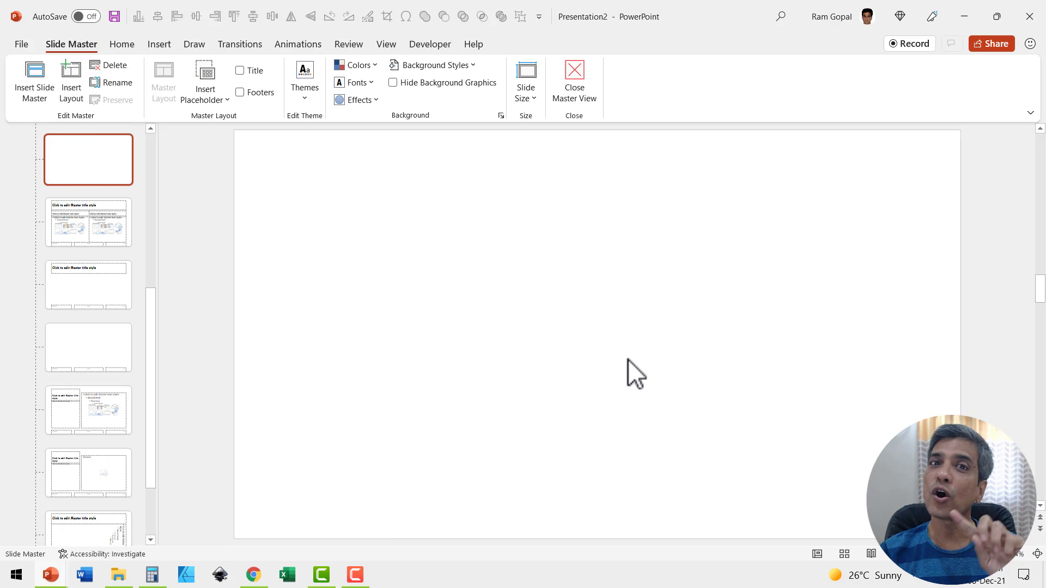
pyautogui.hotkey('ctrl', 'v')
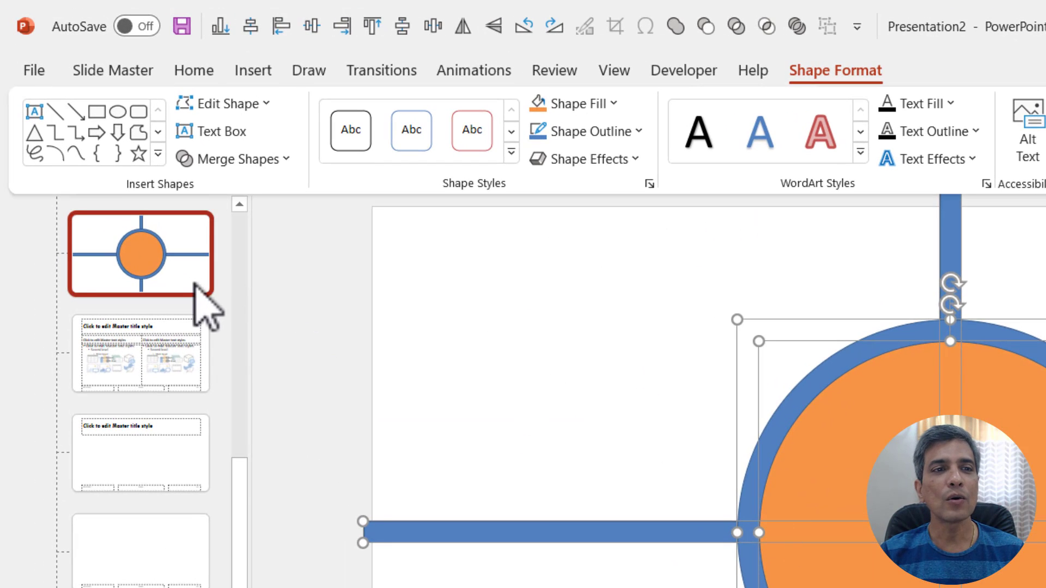
# Rename the cross-design layout from Custom Layout to a name starting with 'Photo'.
pyautogui.rightClick(195, 285)
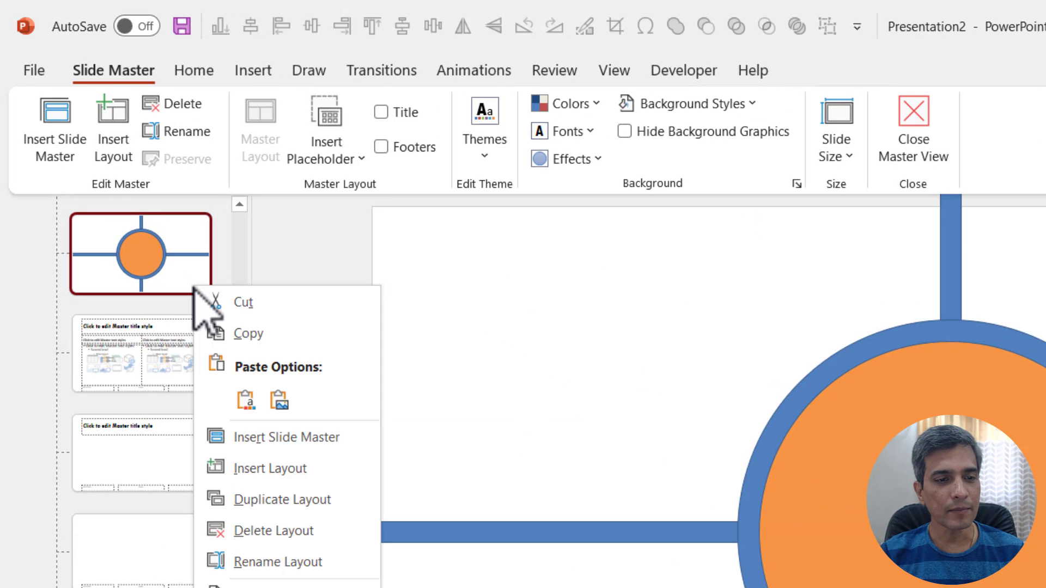
pyautogui.click(303, 561)
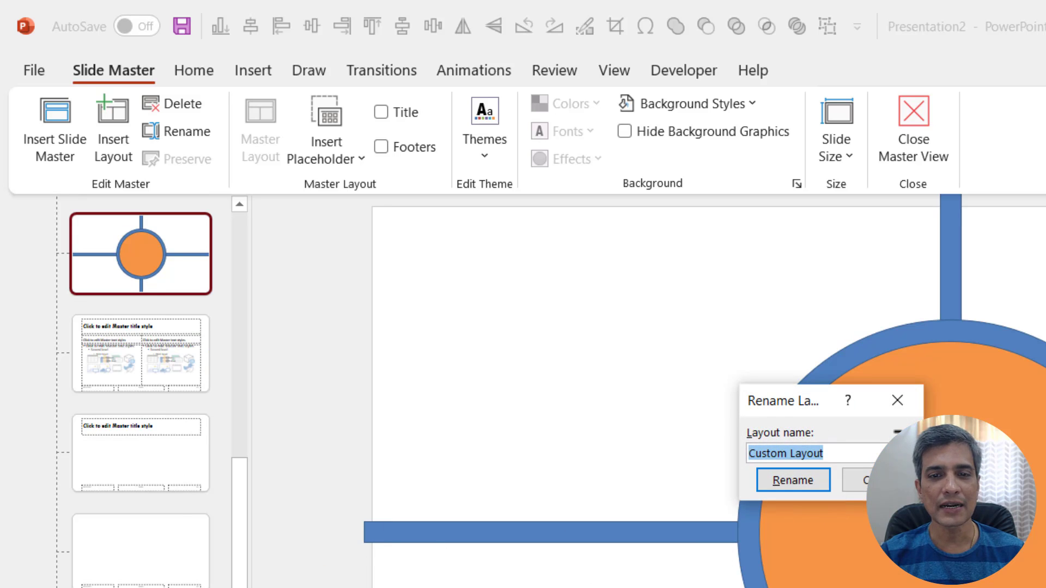
pyautogui.write('Photo')
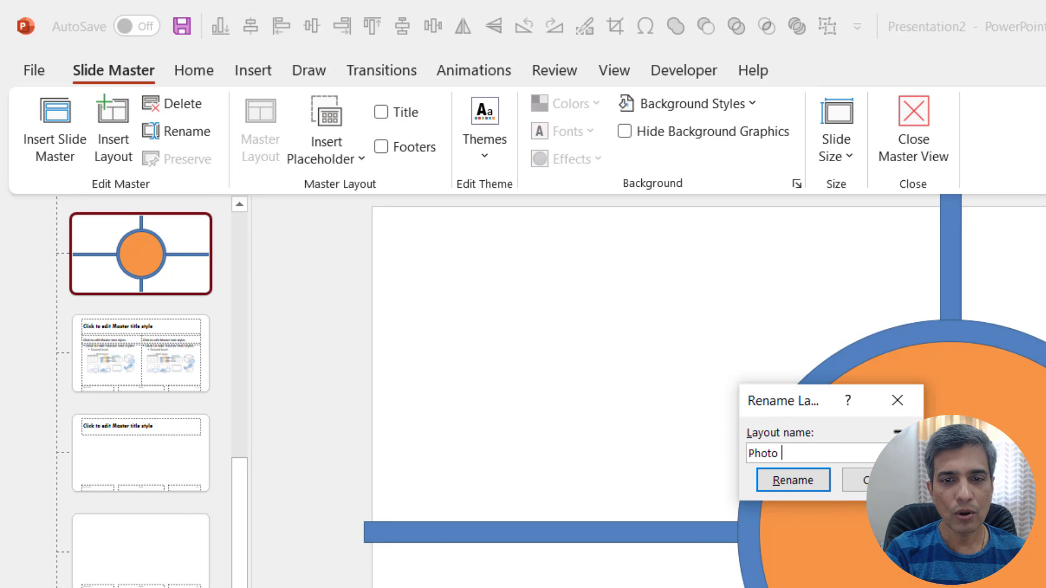
pyautogui.press('Return')
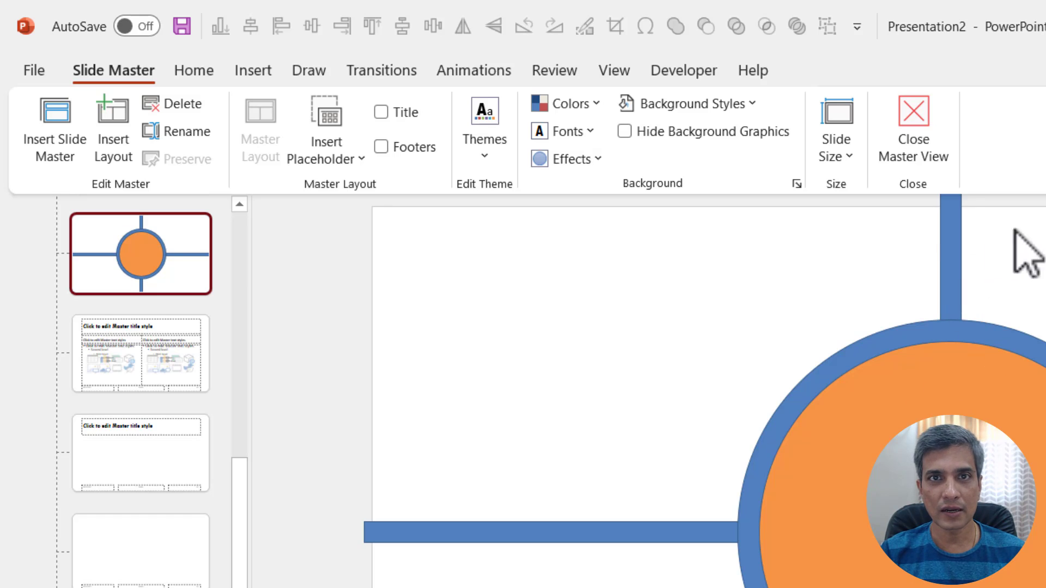
# Draw a picture placeholder in the top-left quadrant, stopping at the horizontal bar.
pyautogui.click(319, 163)
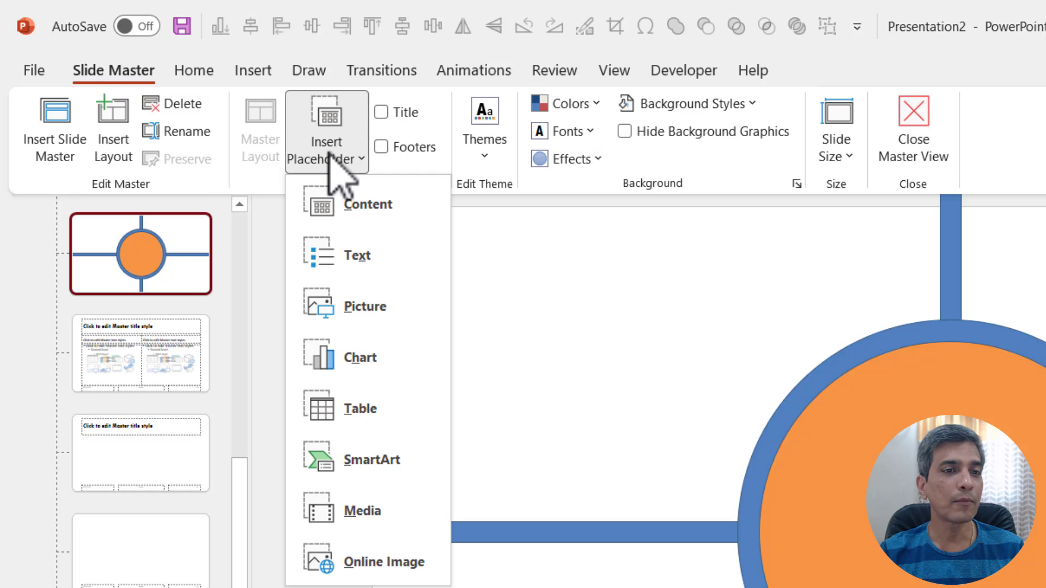
pyautogui.click(355, 316)
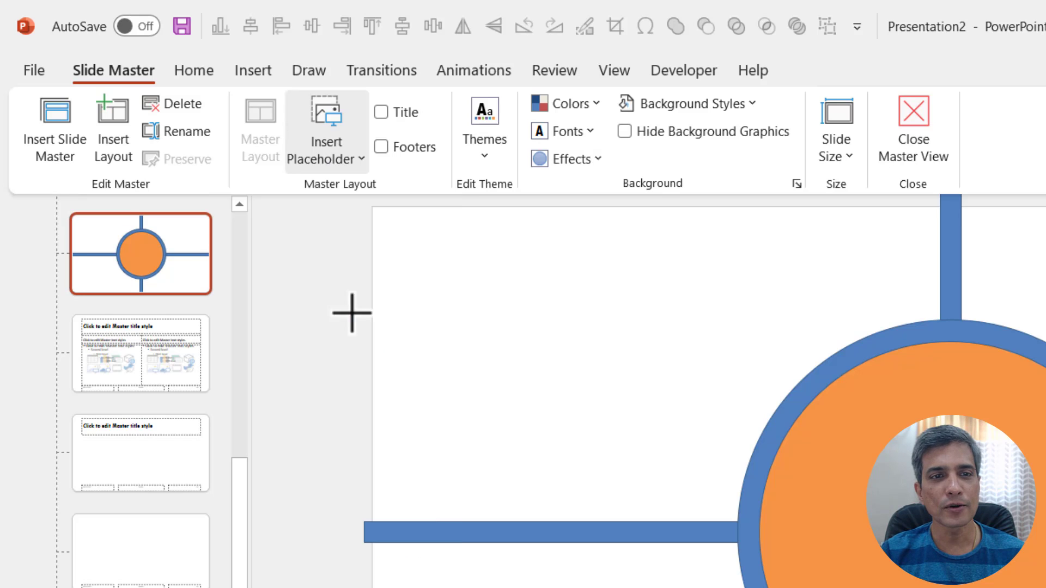
pyautogui.moveTo(371, 207)
pyautogui.mouseDown()
pyautogui.moveTo(577, 380)
pyautogui.moveTo(785, 484)
pyautogui.moveTo(848, 502)
pyautogui.moveTo(860, 527)
pyautogui.moveTo(941, 532)
pyautogui.mouseUp()
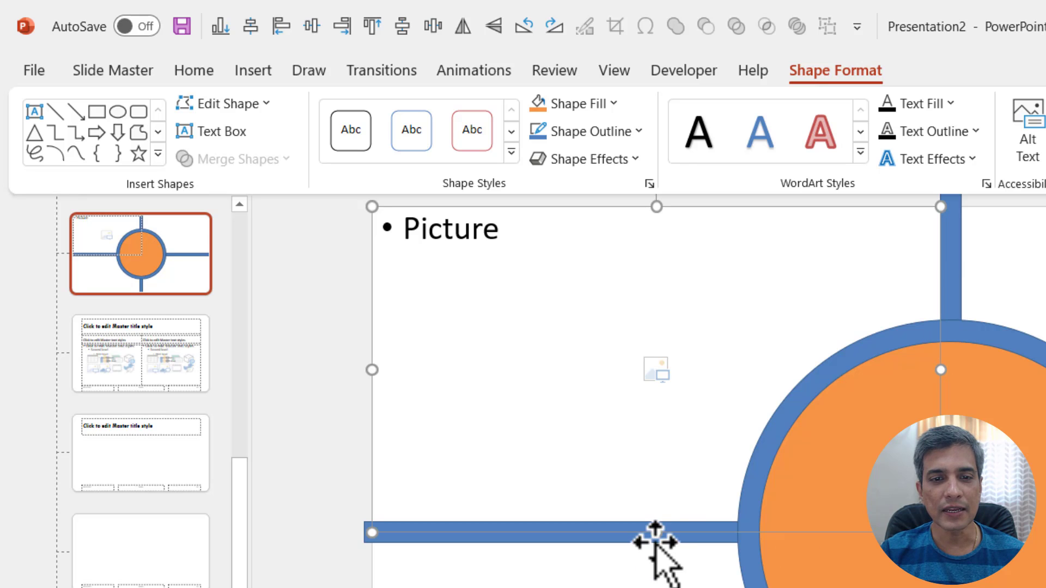
pyautogui.moveTo(657, 533); pyautogui.dragTo(657, 522)
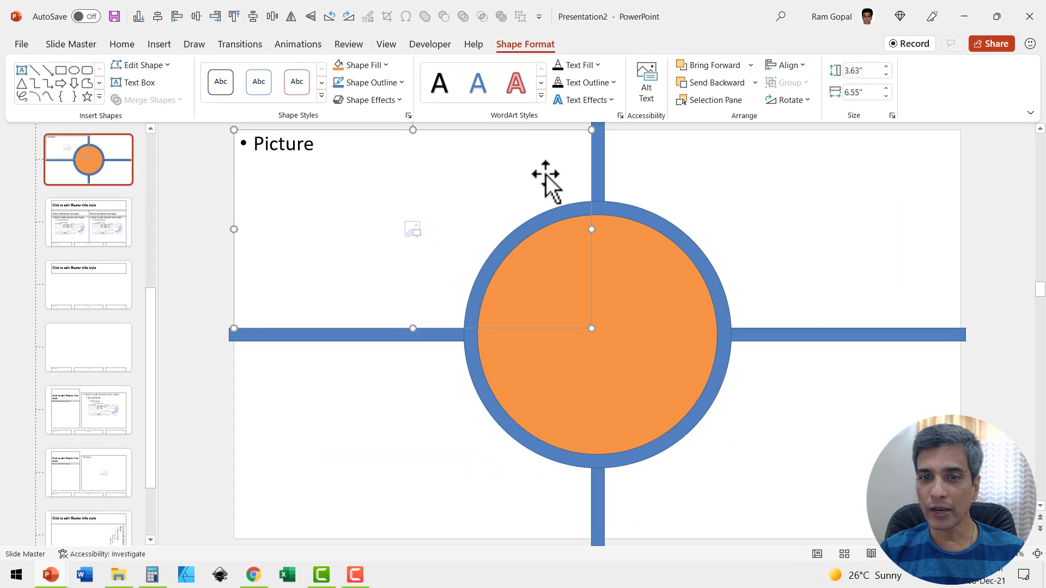
# Duplicate the placeholder into the top-right, lower-right and lower-left quadrants.
pyautogui.hotkey('ctrl', 'd')
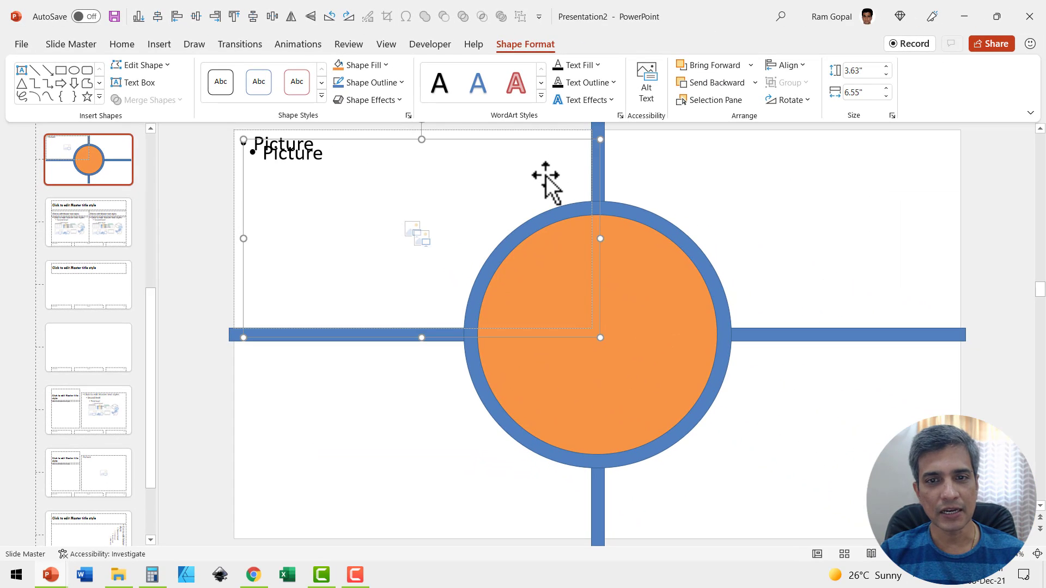
pyautogui.moveTo(584, 145); pyautogui.dragTo(941, 154)
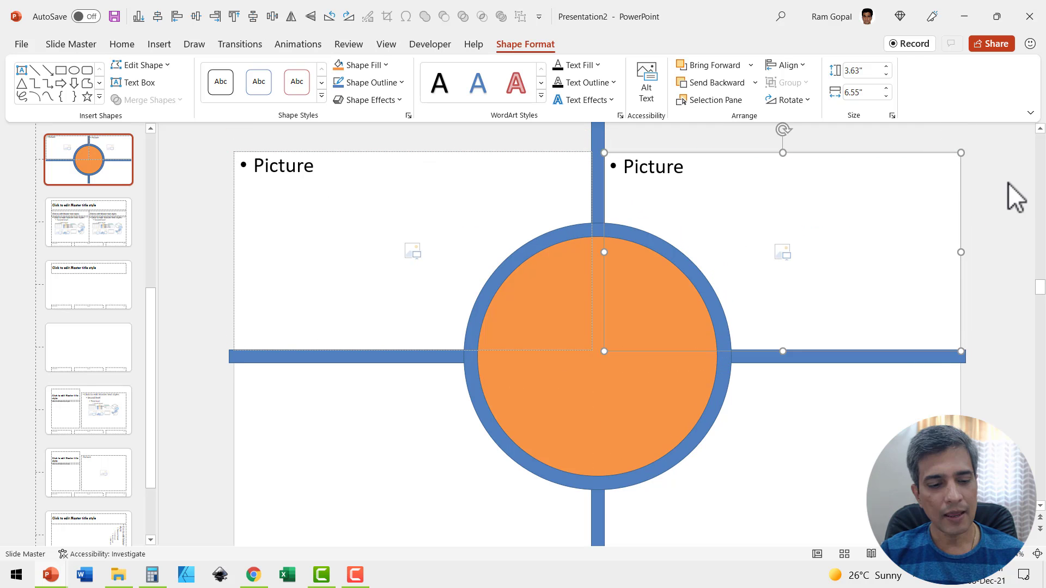
pyautogui.hotkey('ctrl', 'd')
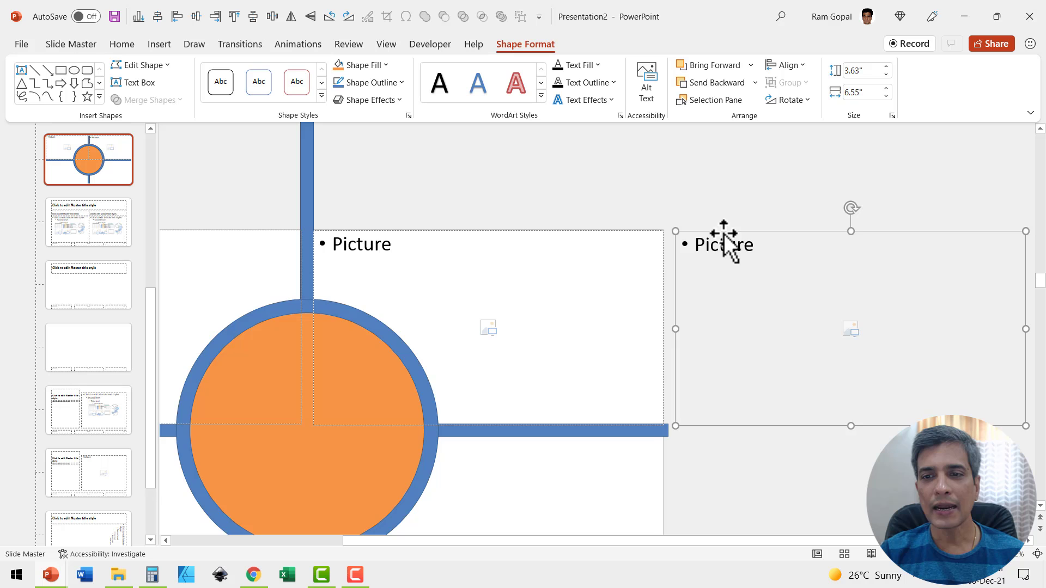
pyautogui.hotkey('ctrl', 'z')
pyautogui.moveTo(682, 267); pyautogui.dragTo(397, 425)
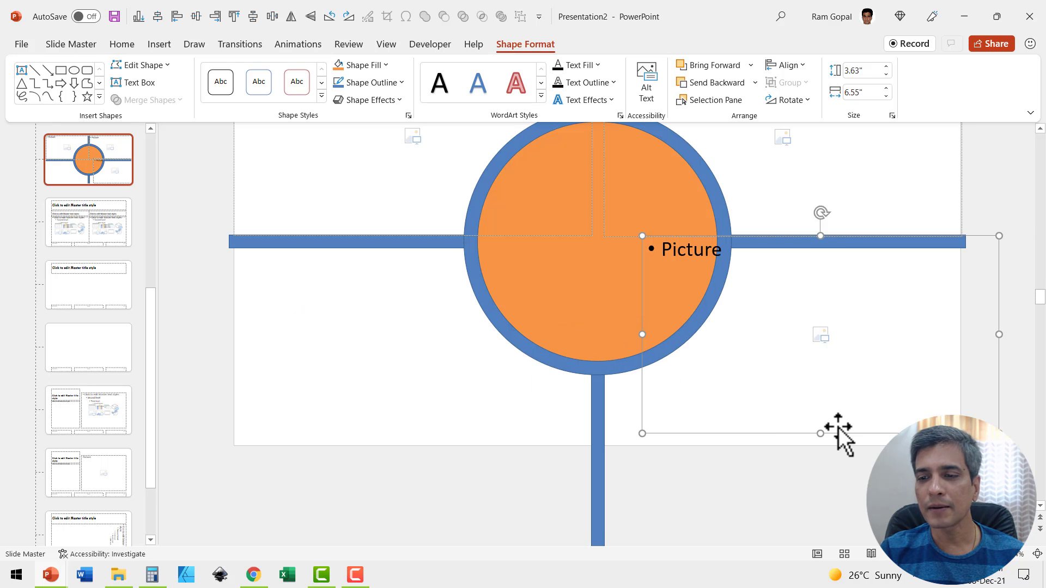
pyautogui.moveTo(855, 433); pyautogui.dragTo(796, 444)
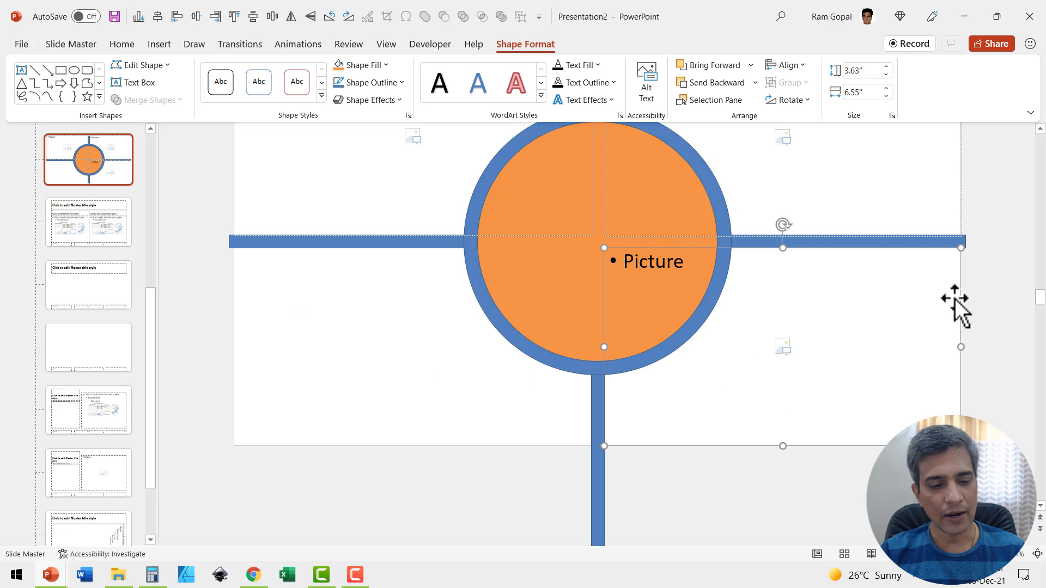
pyautogui.hotkey('ctrl', 'd')
pyautogui.moveTo(962, 378); pyautogui.dragTo(591, 162)
pyautogui.press('Escape')
pyautogui.scroll(3, 540, 243)
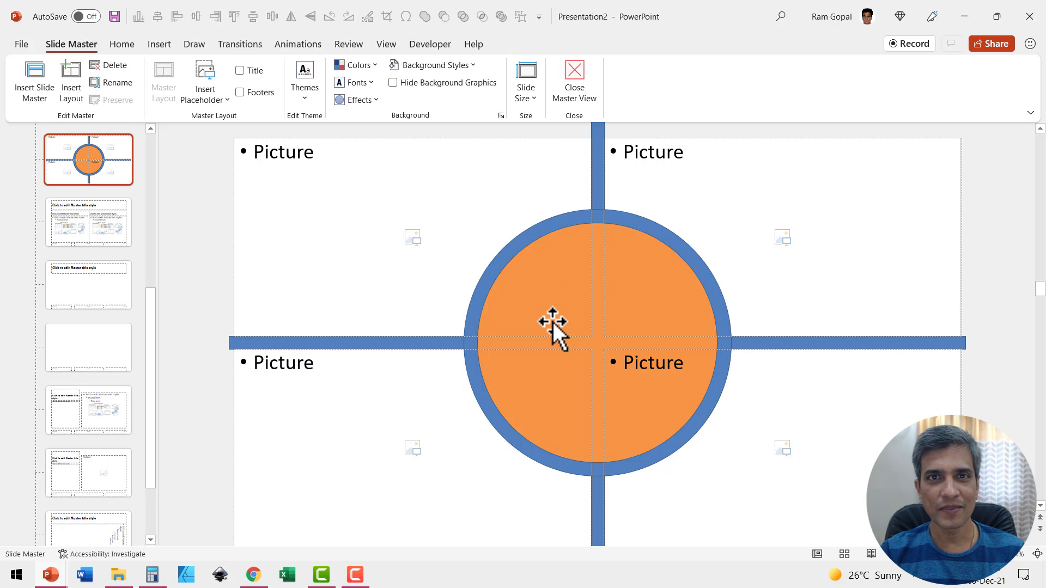
# Draw a square picture placeholder matching the bounds of the orange centre circle.
pyautogui.click(205, 96)
pyautogui.click(222, 193)
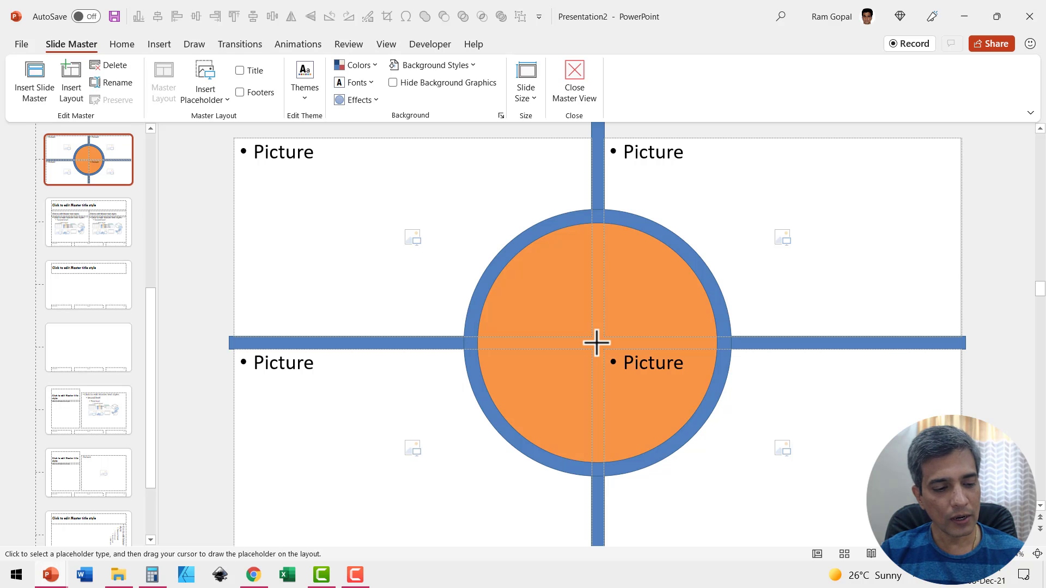
pyautogui.moveTo(597, 343); pyautogui.dragTo(715, 475)
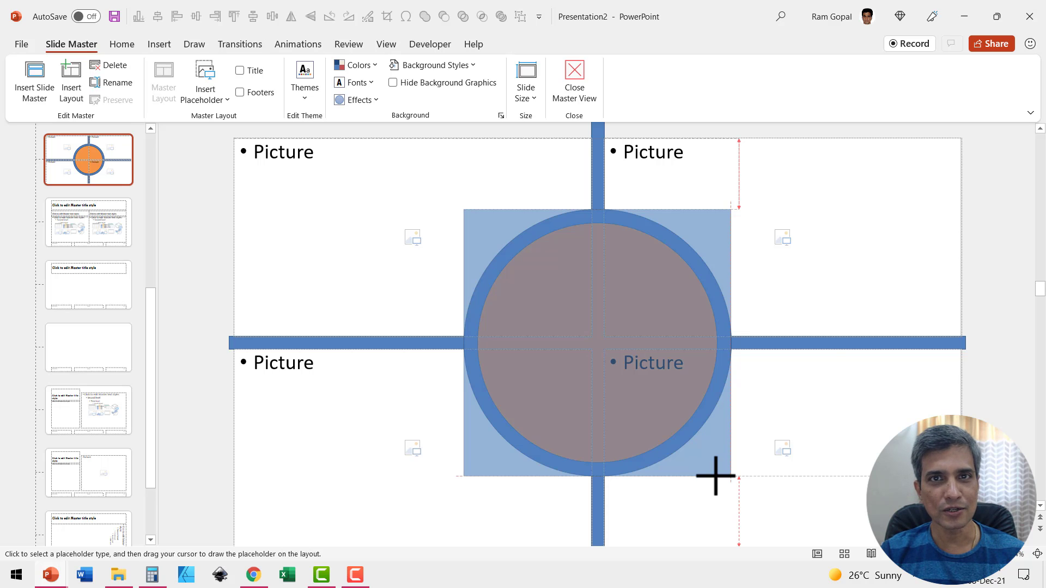
pyautogui.moveTo(716, 476); pyautogui.dragTo(718, 476)
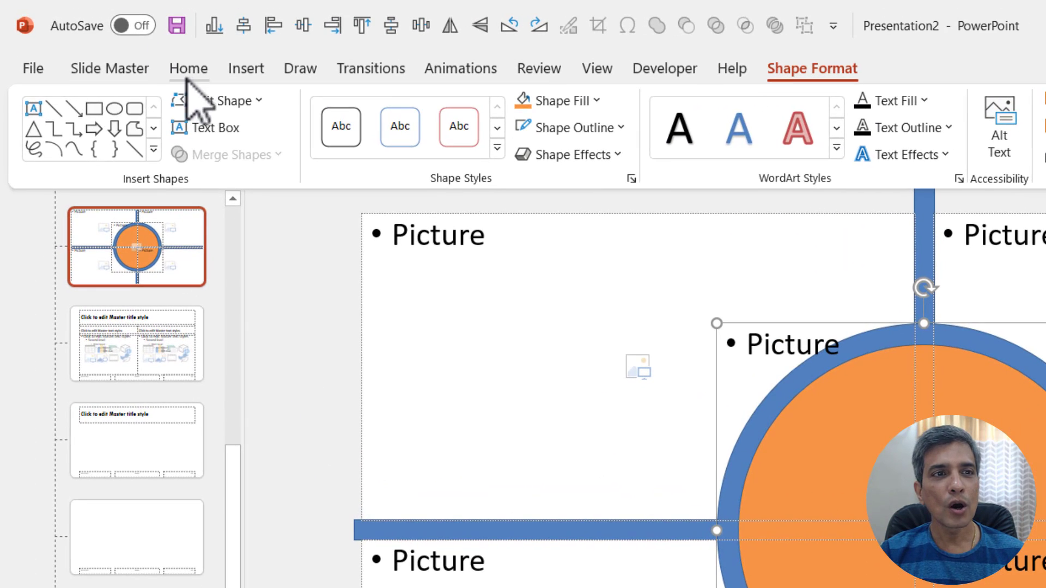
pyautogui.click(175, 70)
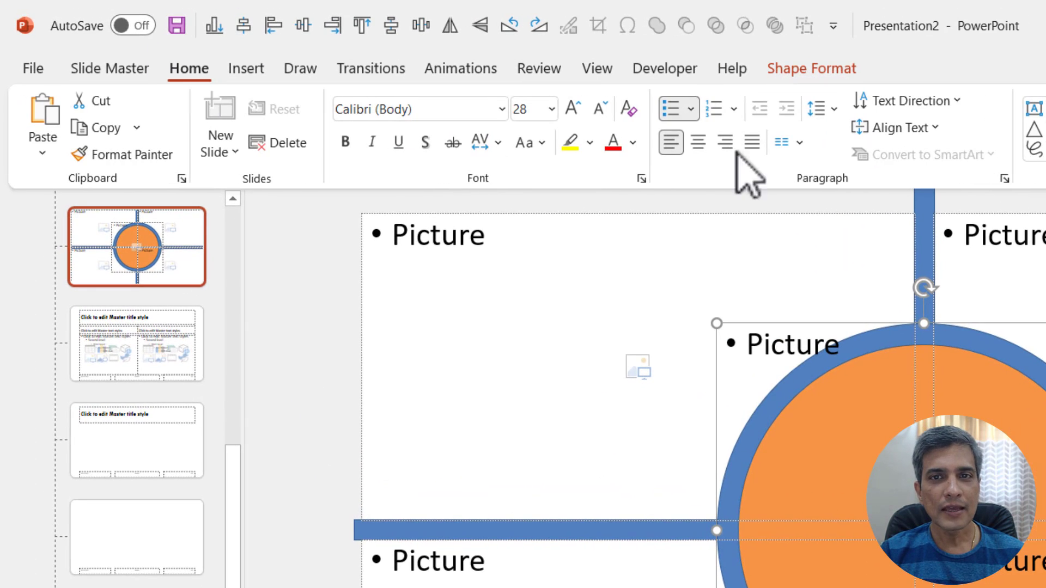
pyautogui.click(815, 69)
pyautogui.click(240, 102)
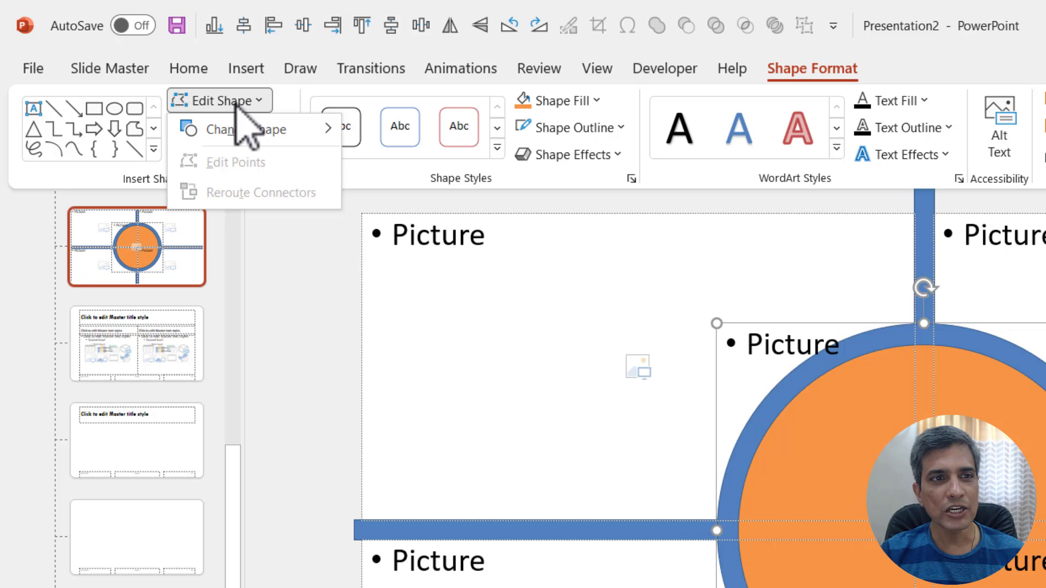
pyautogui.moveTo(243, 136)
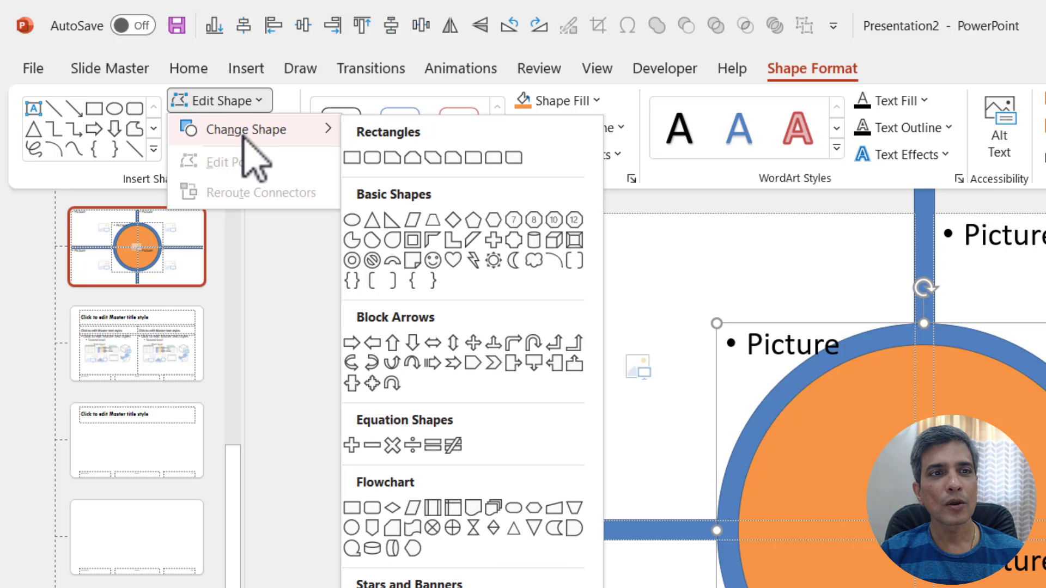
pyautogui.click(353, 220)
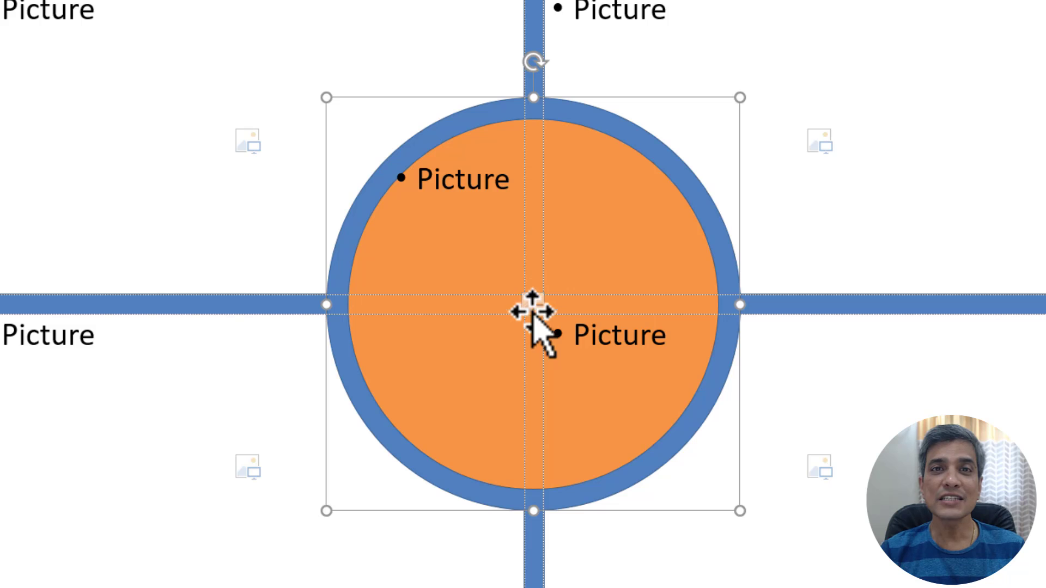
pyautogui.moveTo(533, 213); pyautogui.dragTo(408, 170)
pyautogui.hotkey('ctrl', 'z')
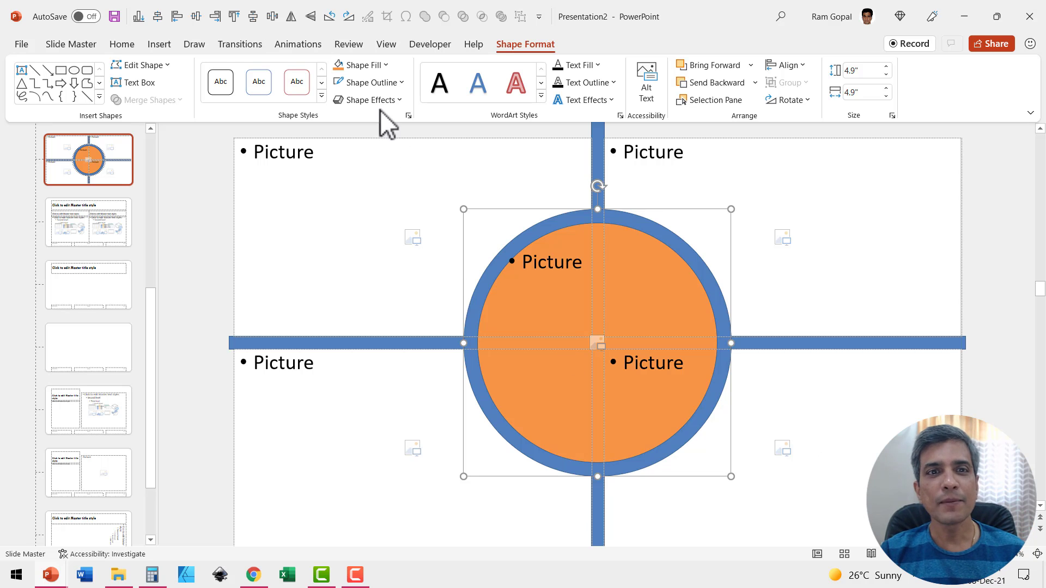
# Set the centre circle placeholder's outline to White with a 6 pt weight.
pyautogui.click(380, 81)
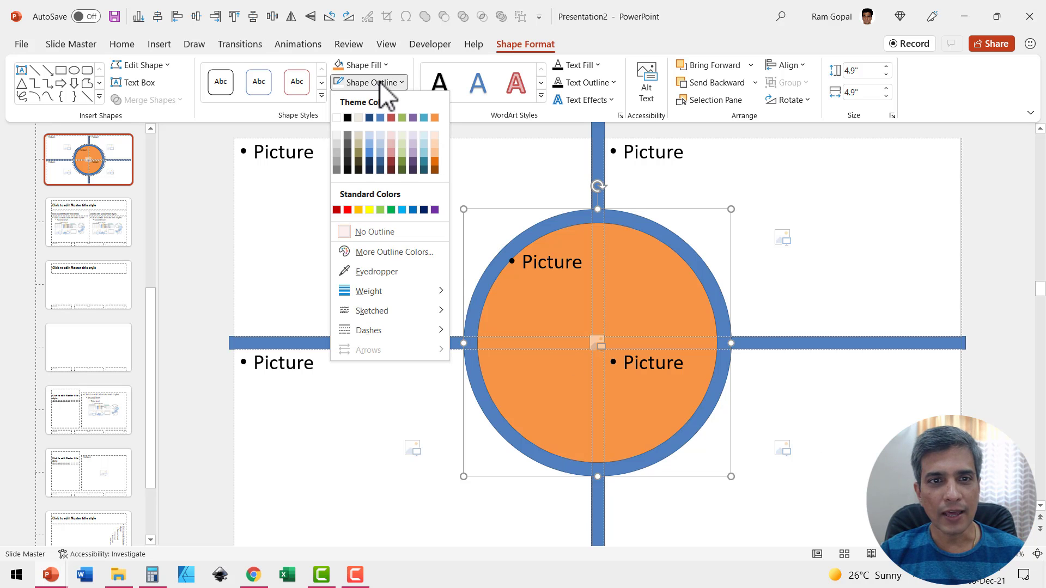
pyautogui.click(338, 120)
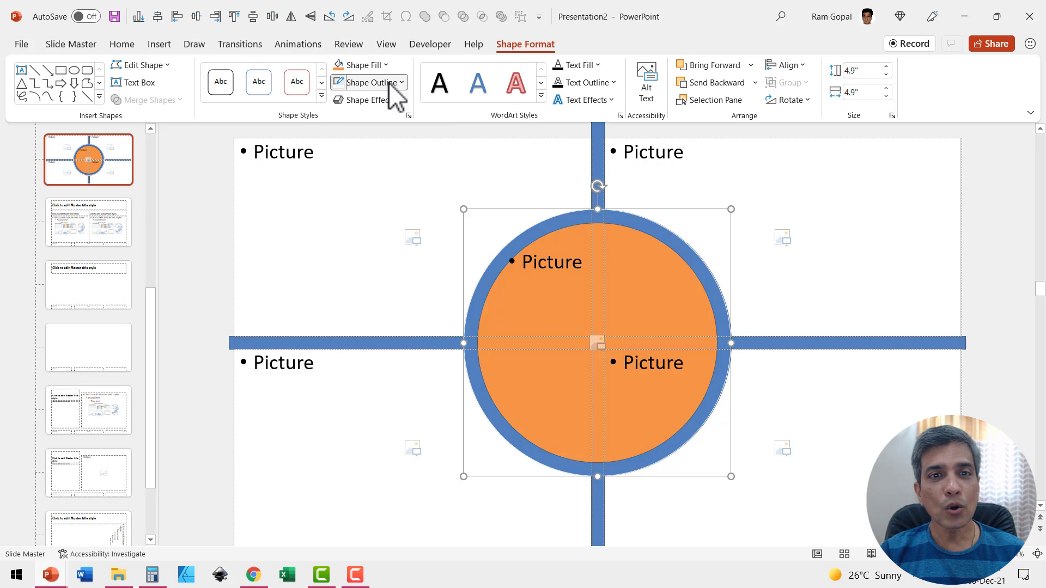
pyautogui.click(388, 83)
pyautogui.moveTo(378, 290)
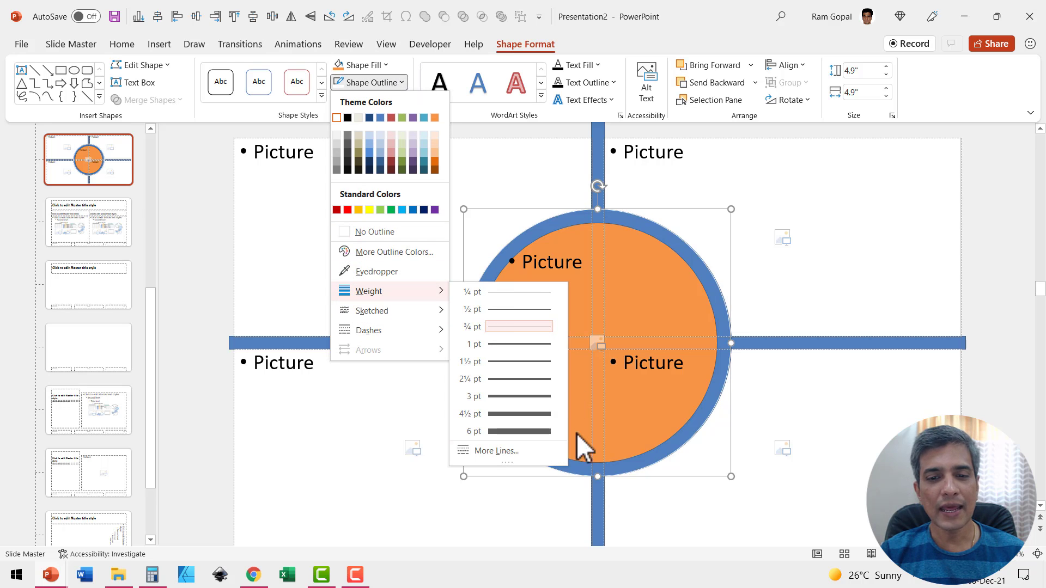
pyautogui.click(534, 431)
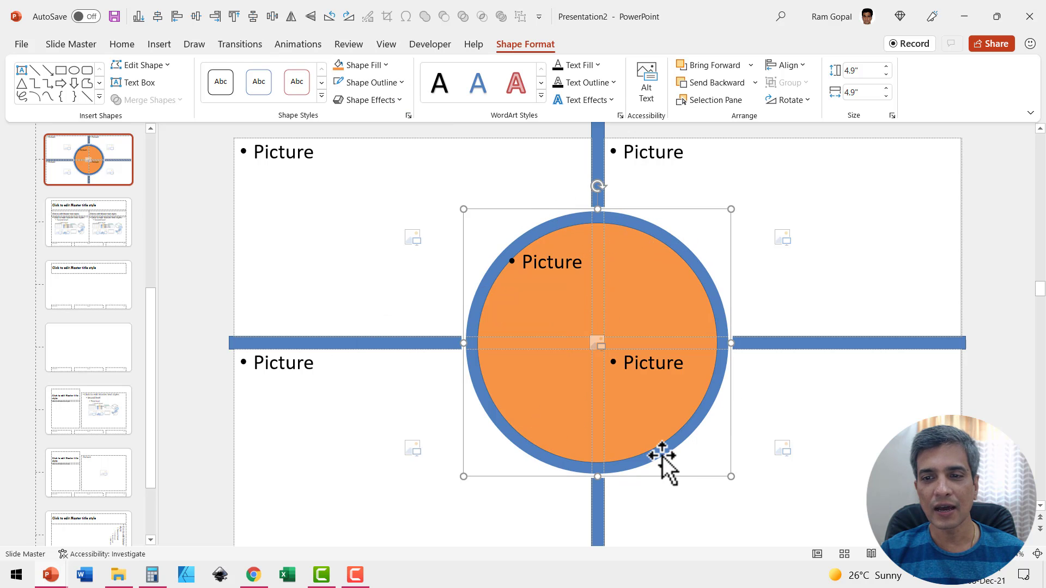
pyautogui.click(1005, 397)
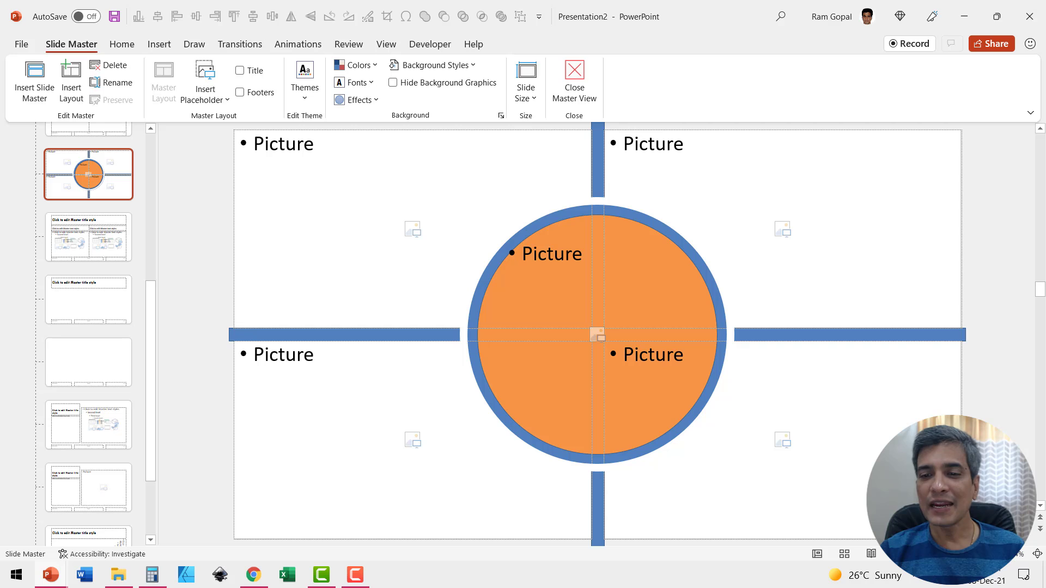
# Delete the horizontal and vertical blue bars from the collage layout.
pyautogui.click(906, 340)
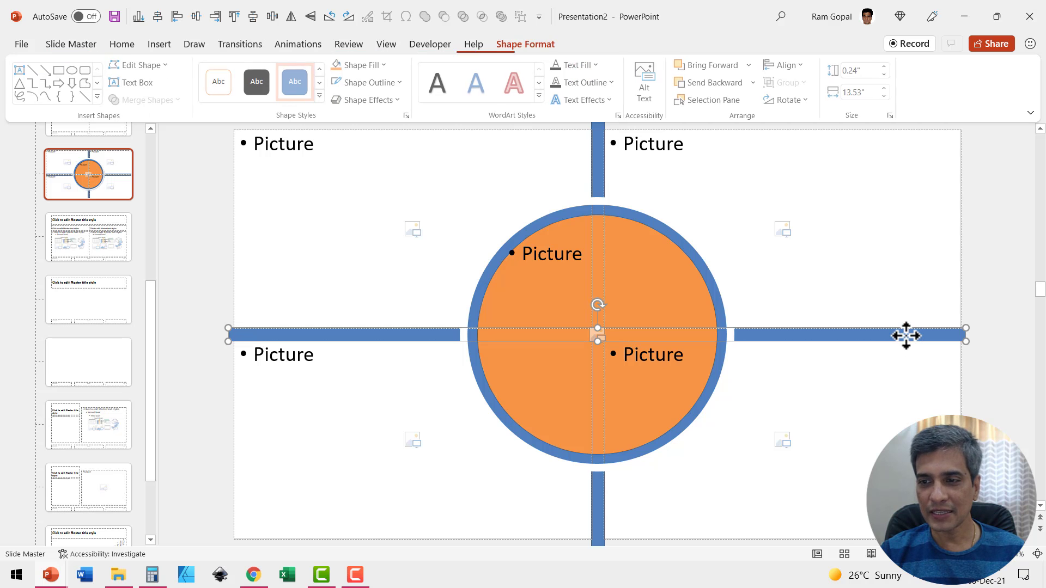
pyautogui.press('Delete')
pyautogui.click(599, 146)
pyautogui.press('Delete')
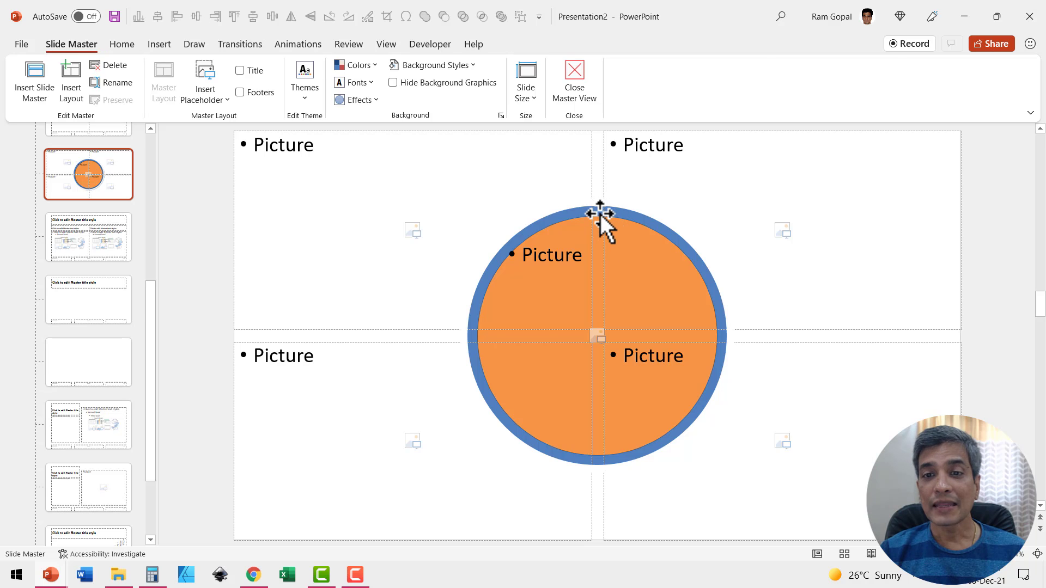
# Remove the orange circle shape, keep the circular picture placeholder, and close Master View.
pyautogui.click(600, 214)
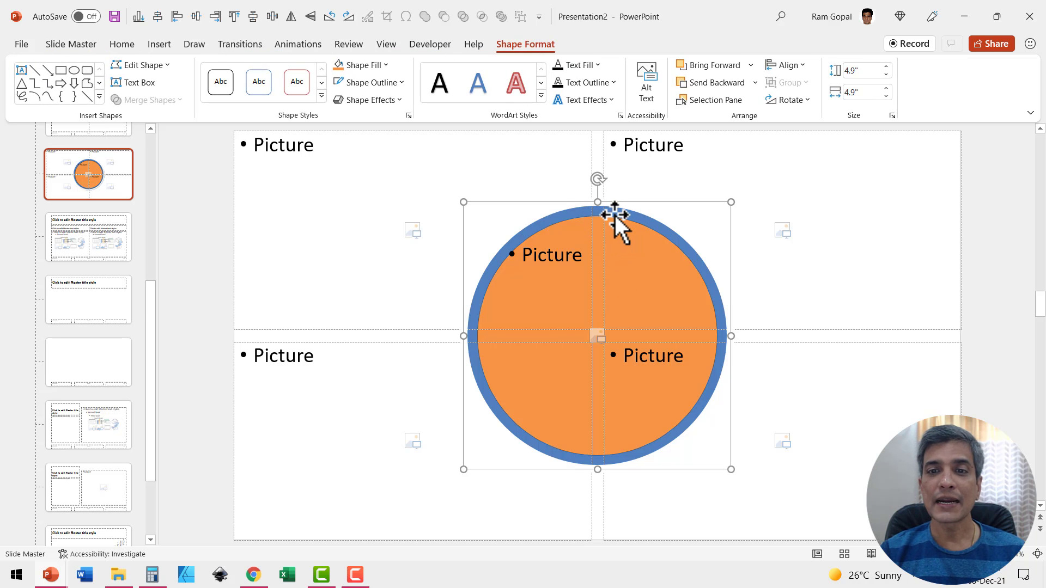
pyautogui.moveTo(604, 204); pyautogui.dragTo(514, 215)
pyautogui.press('Escape')
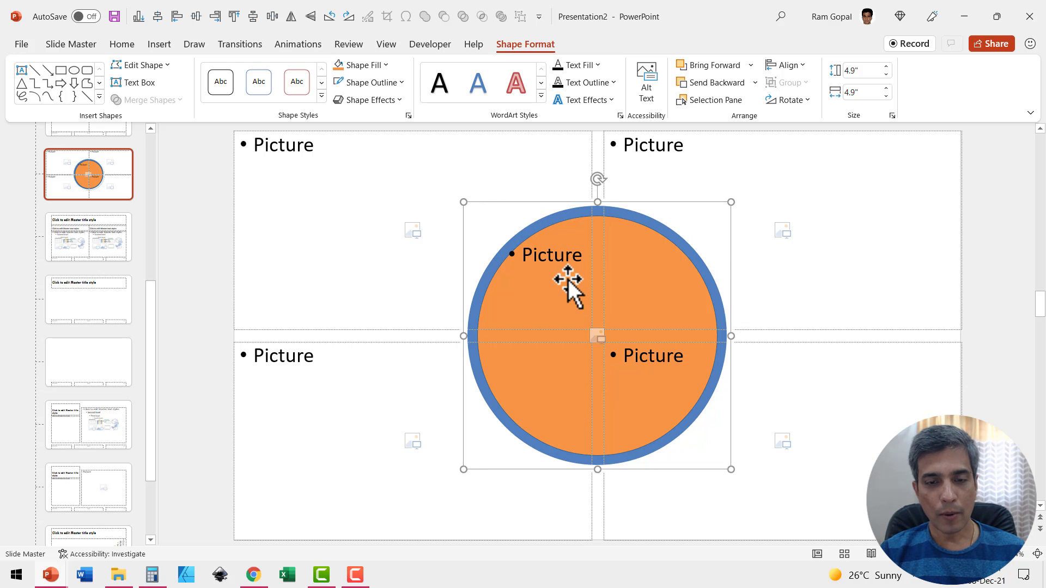
pyautogui.hotkey('ctrl', 'x')
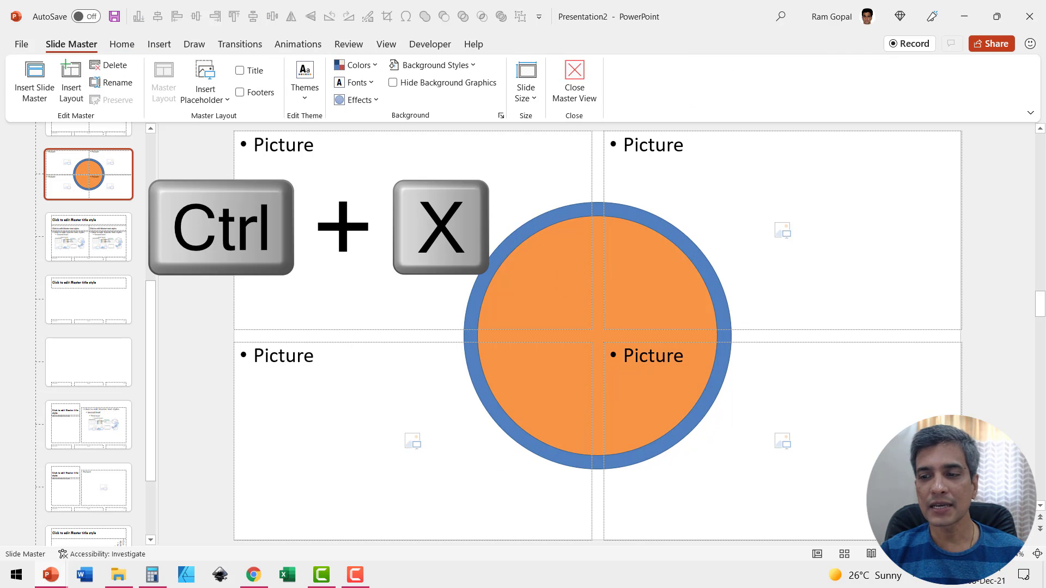
pyautogui.moveTo(978, 506); pyautogui.dragTo(386, 167)
pyautogui.press('Delete')
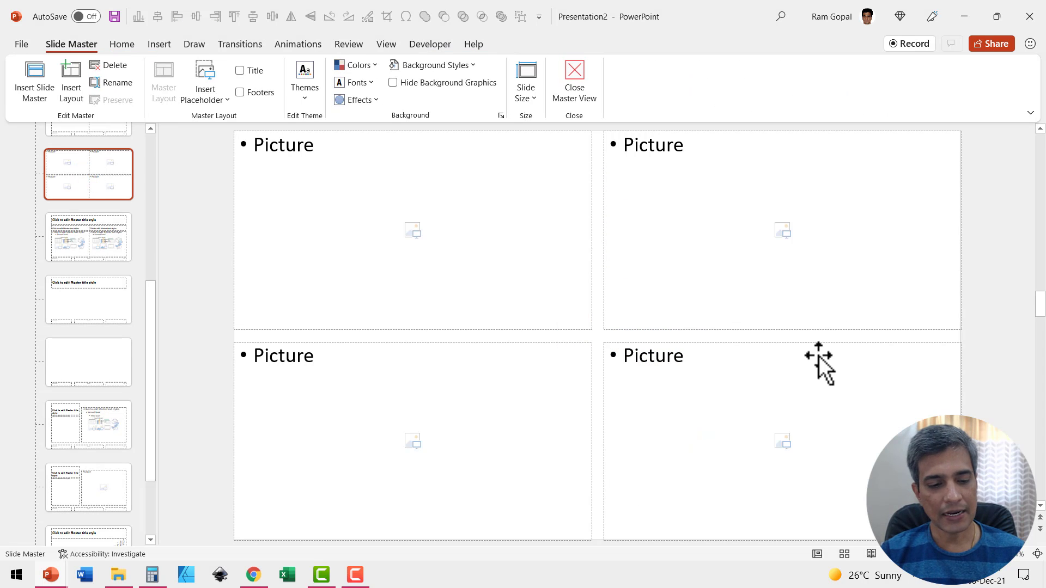
pyautogui.hotkey('ctrl', 'v')
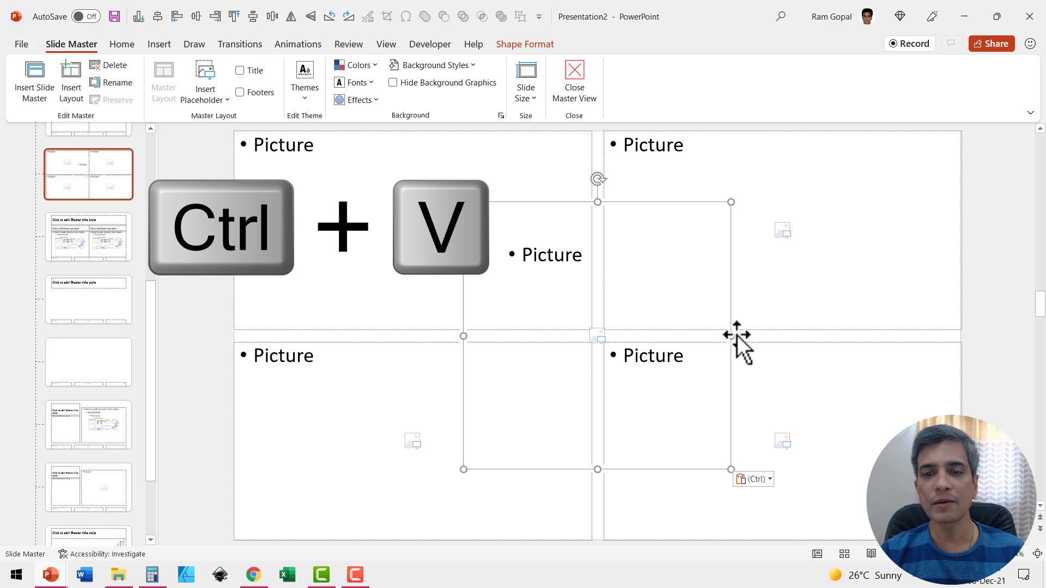
pyautogui.press('Escape')
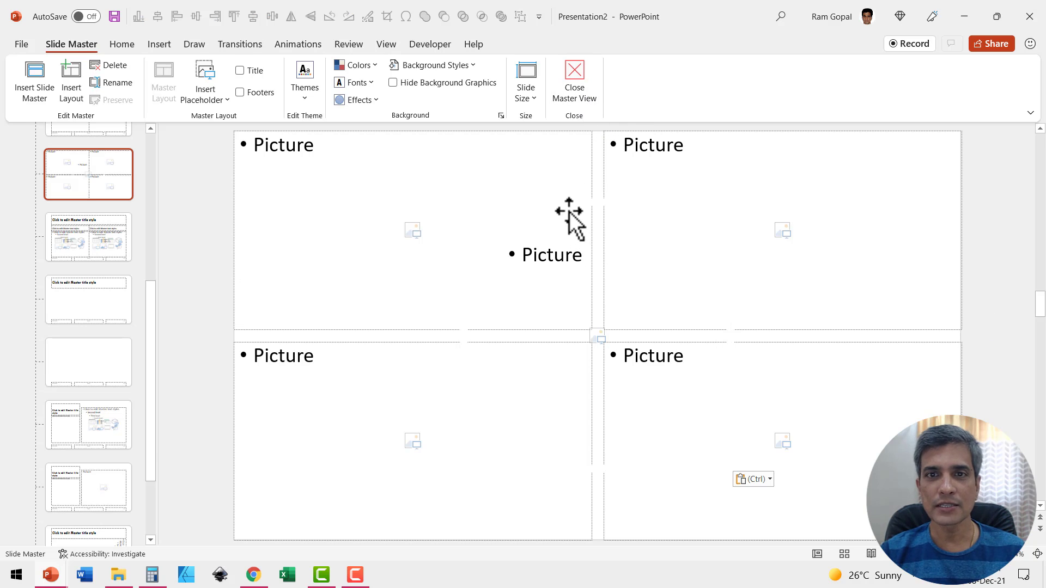
pyautogui.click(577, 98)
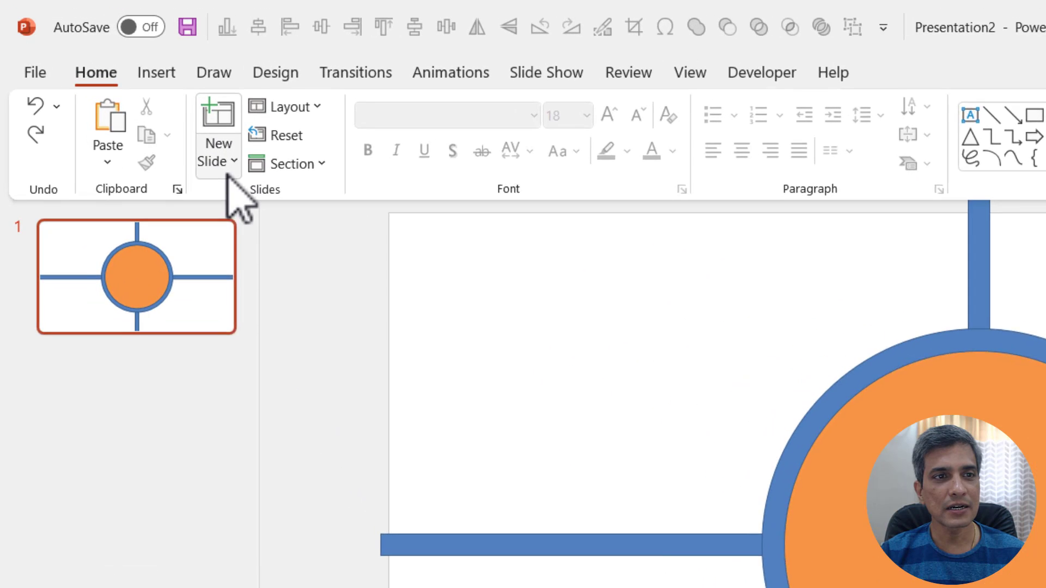
# Add a new slide with the Photo Collage layout and select its centre circular placeholder.
pyautogui.click(139, 101)
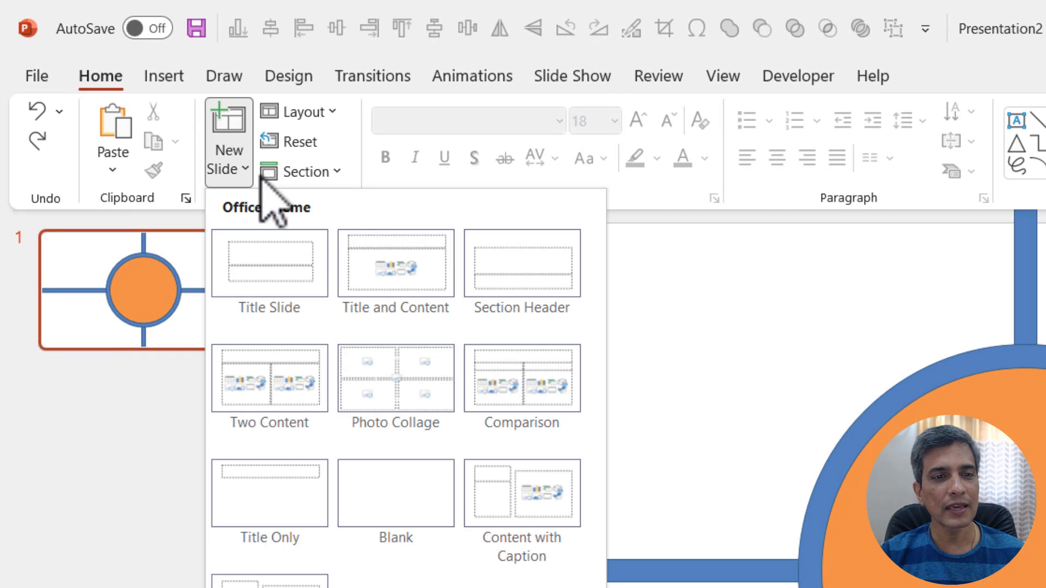
pyautogui.click(427, 380)
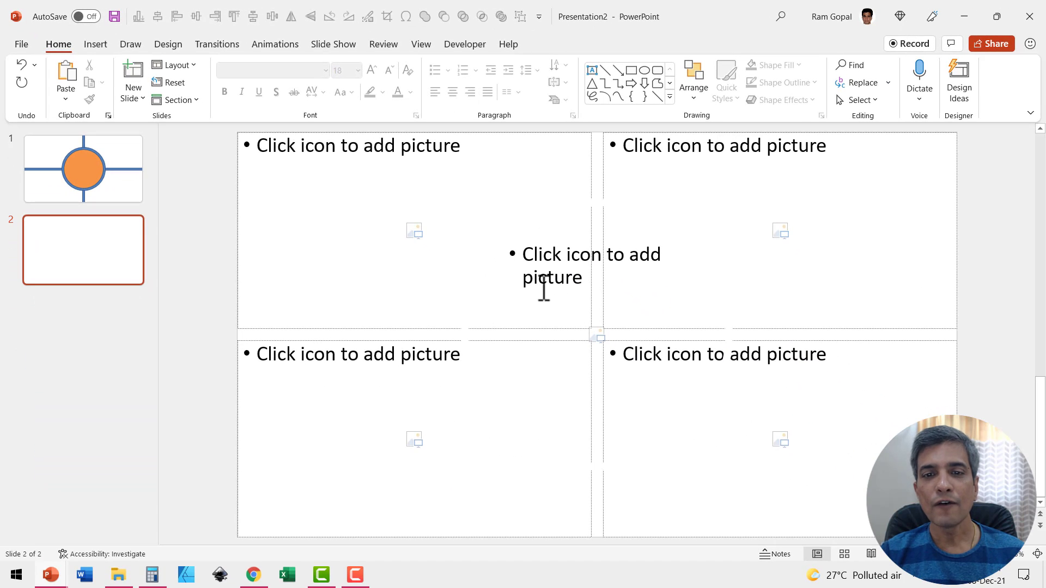
pyautogui.click(578, 285)
pyautogui.click(95, 44)
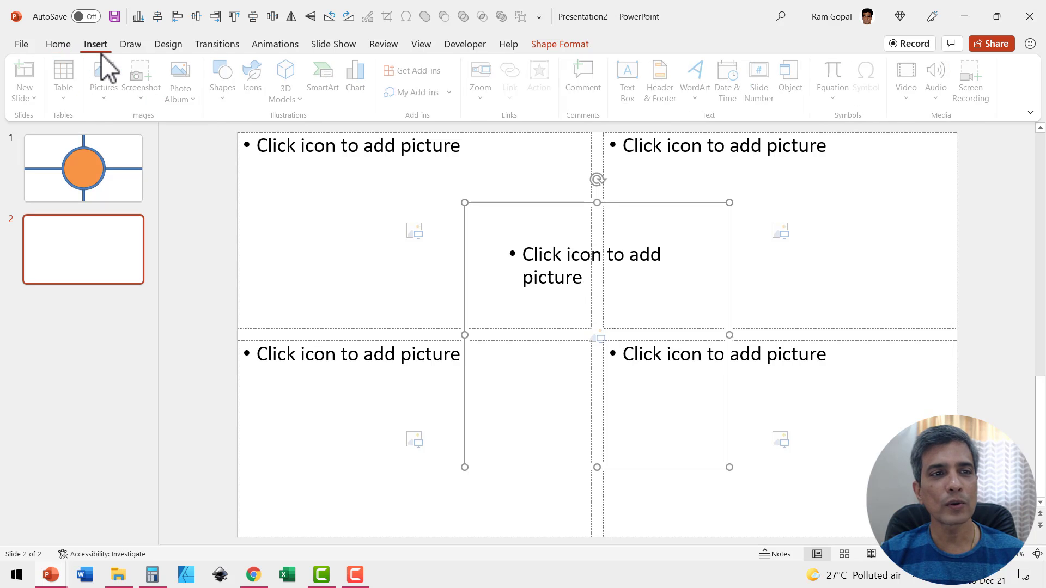
# Fill the centre circle with the tiger photo from Stock Images.
pyautogui.click(108, 101)
pyautogui.click(137, 160)
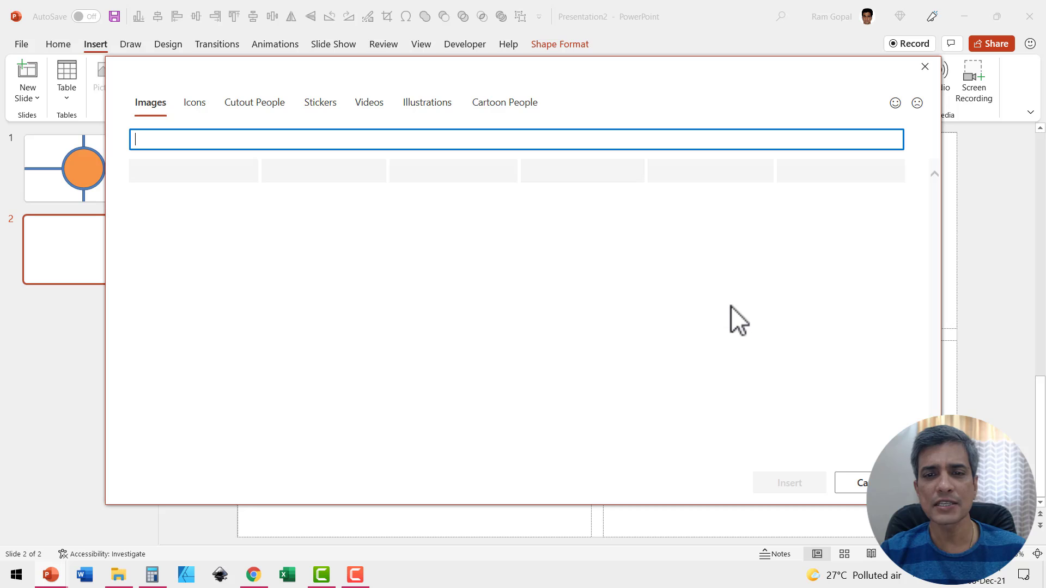
pyautogui.scroll(-5, 731, 311)
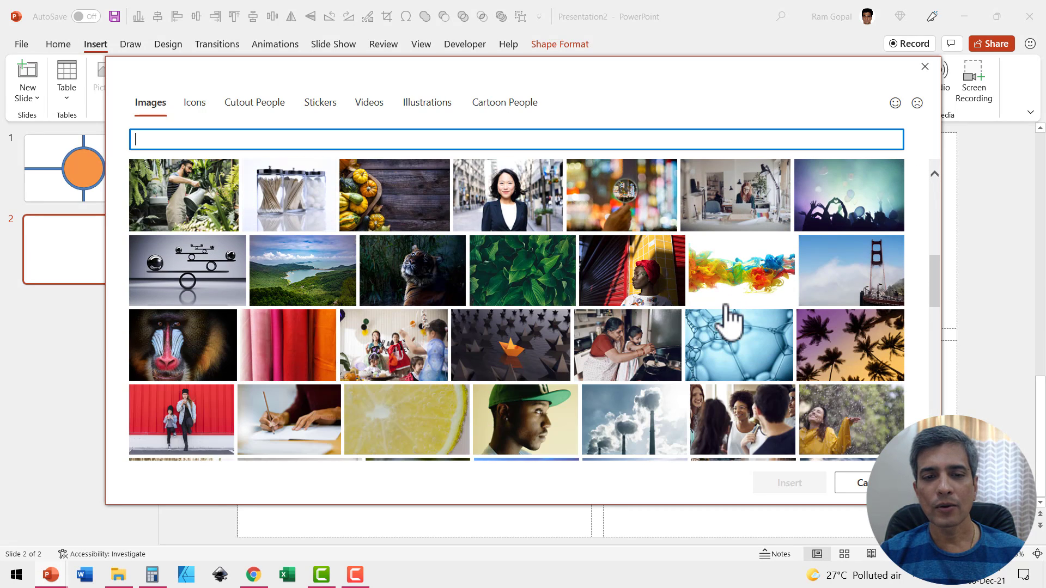
pyautogui.click(428, 293)
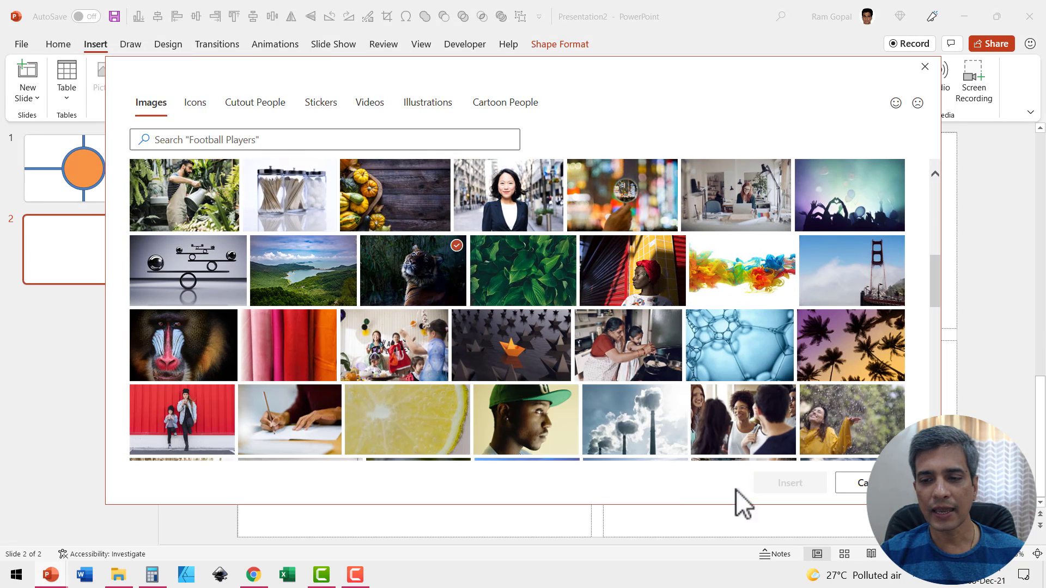
pyautogui.click(789, 483)
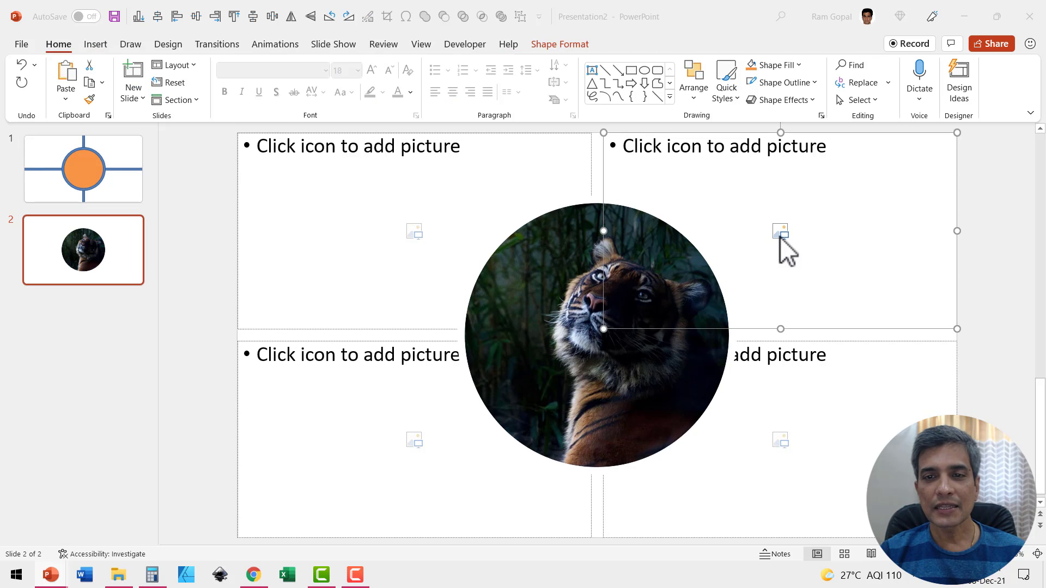
# Insert african-daisy-3413_640 top-right and cranesbill-141577_1280 bottom-right into the collage placeholders.
pyautogui.click(780, 233)
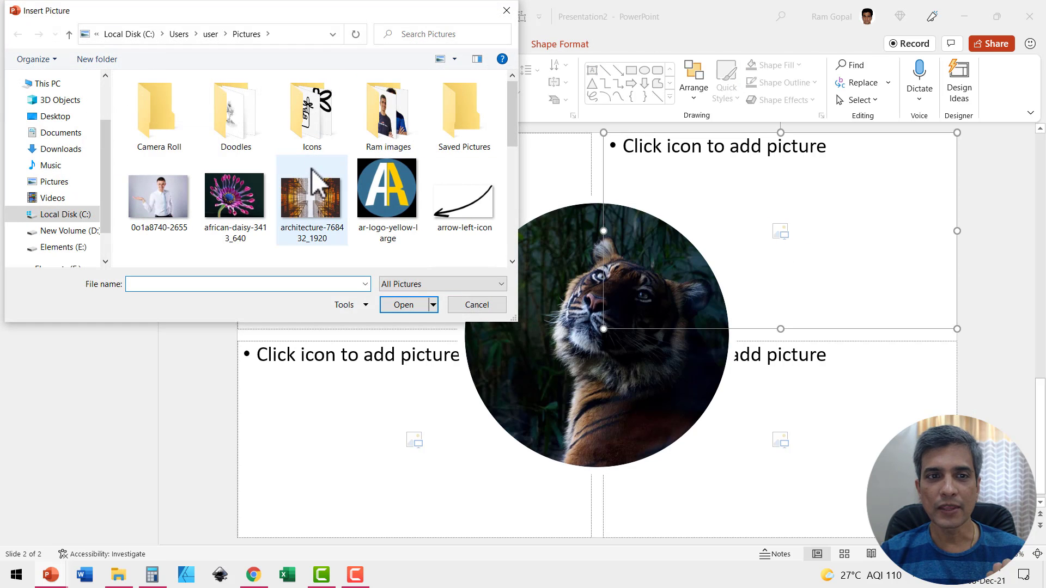
pyautogui.click(255, 217)
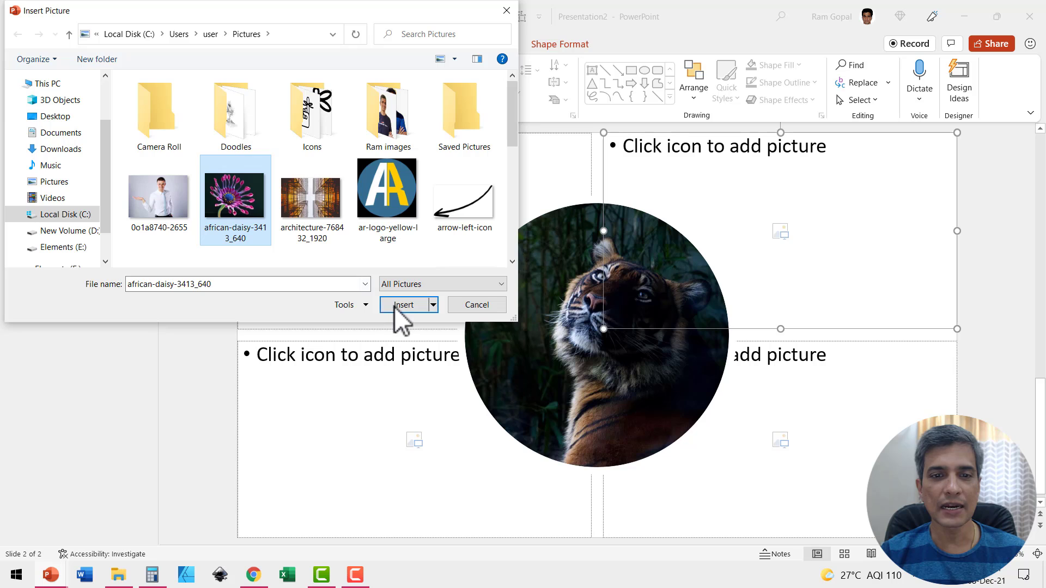
pyautogui.click(404, 304)
pyautogui.press('Escape')
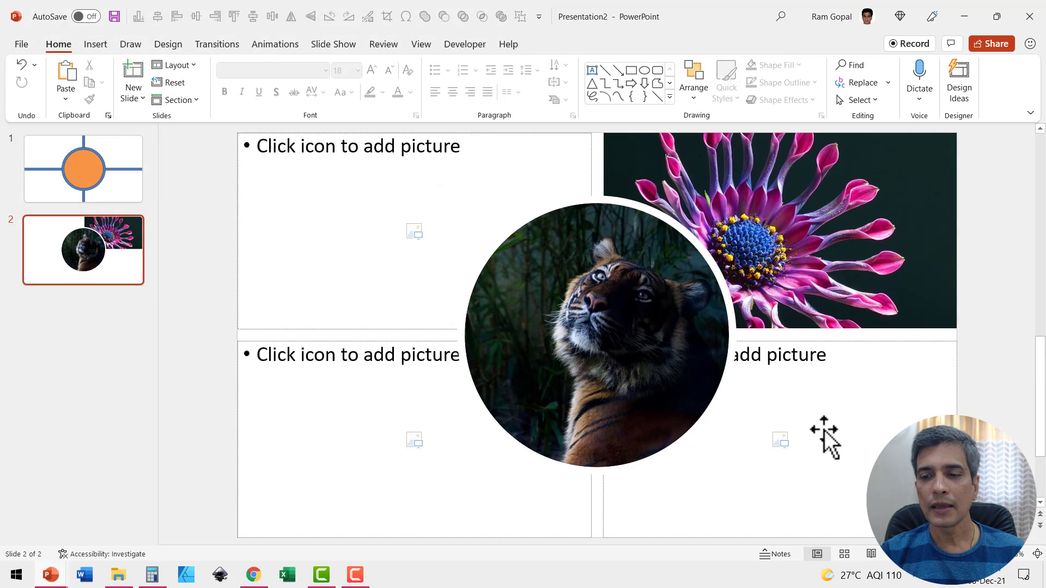
pyautogui.click(784, 442)
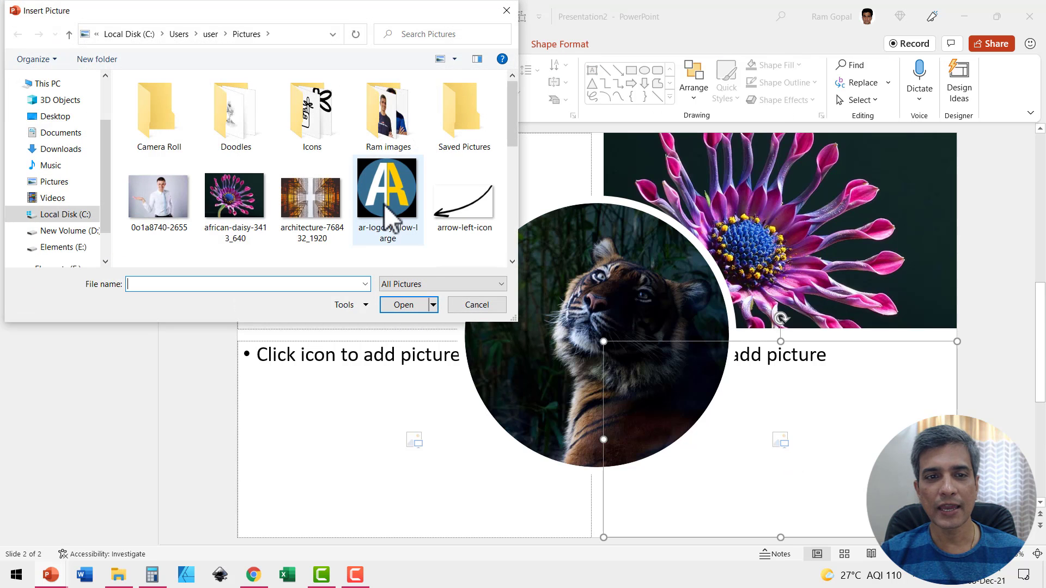
pyautogui.scroll(-2, 386, 203)
pyautogui.click(228, 234)
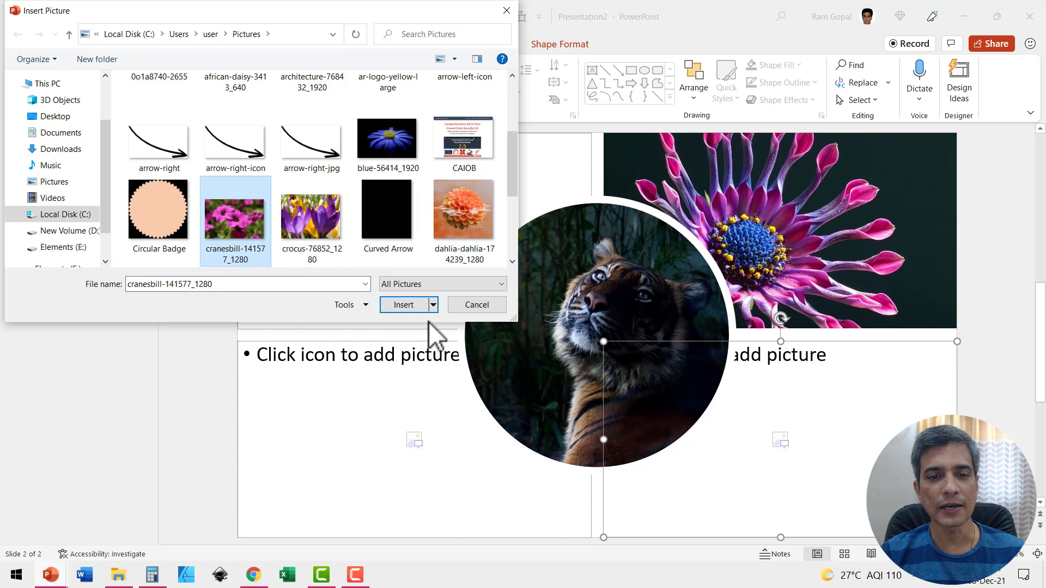
pyautogui.click(414, 308)
# Insert flower-139356_640 bottom-left and the orange lily top-left, then deselect.
pyautogui.click(414, 439)
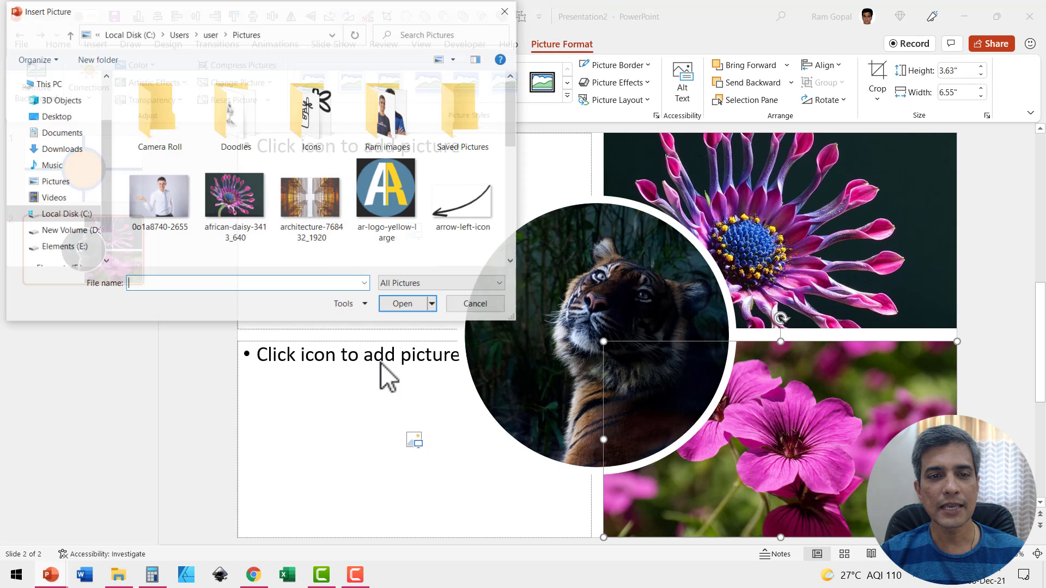
pyautogui.scroll(-5, 328, 227)
pyautogui.click(240, 229)
pyautogui.click(399, 307)
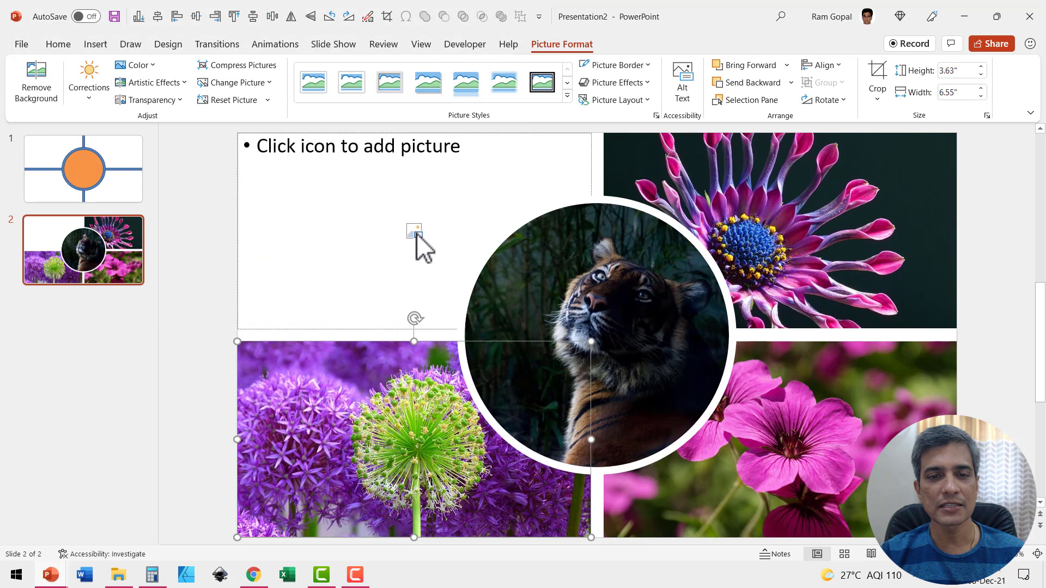
pyautogui.click(414, 231)
pyautogui.scroll(-5, 228, 218)
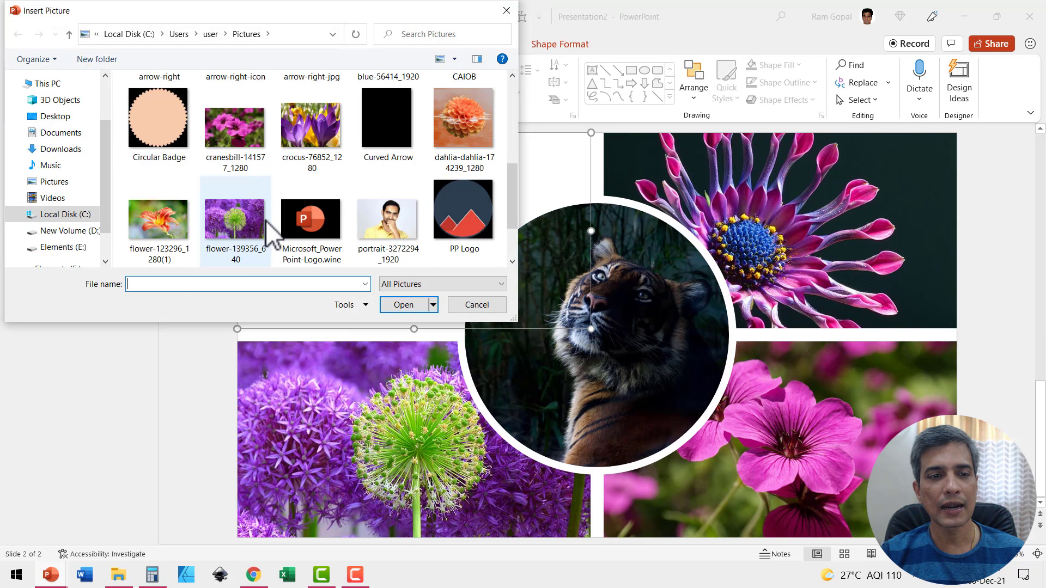
pyautogui.click(163, 231)
pyautogui.click(404, 306)
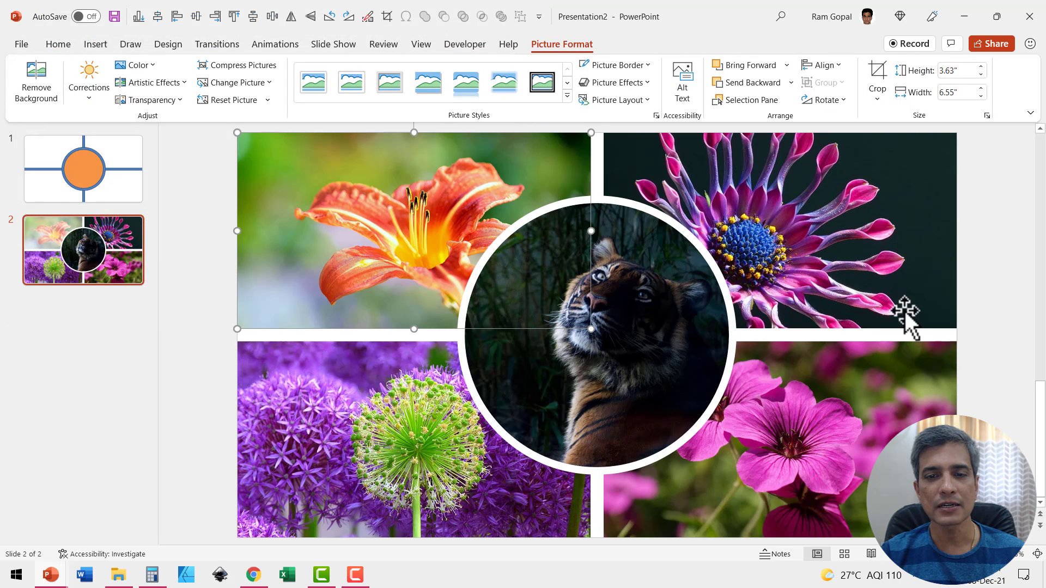
pyautogui.click(1000, 326)
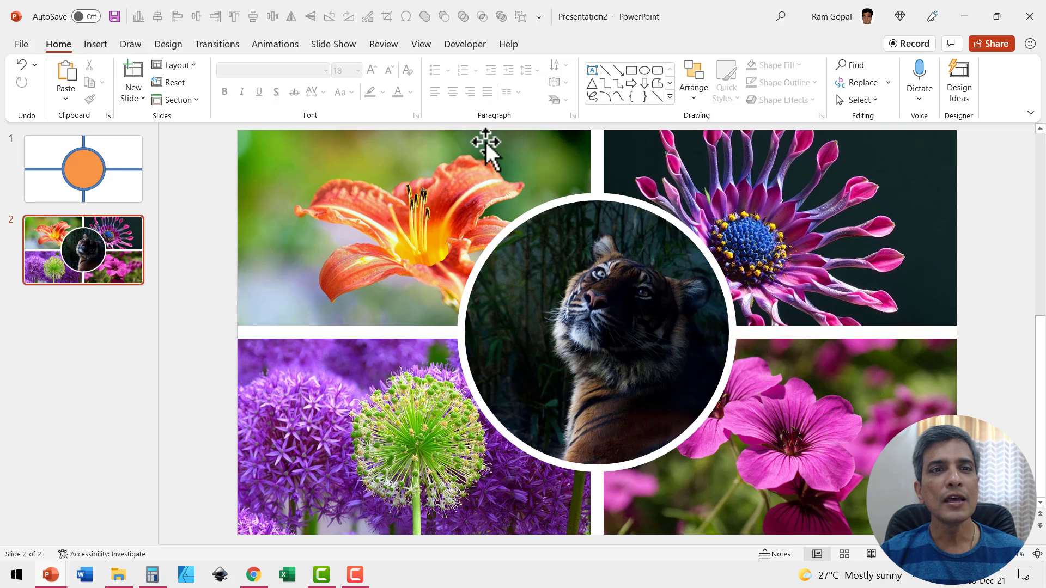
# Give the centre tiger picture a Zoom entrance animation.
pyautogui.click(275, 45)
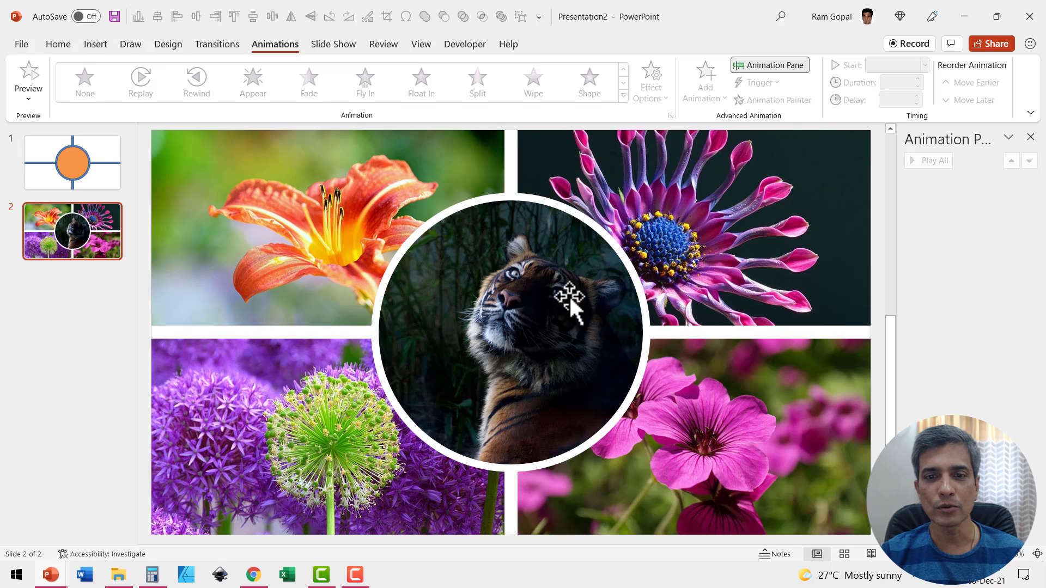
pyautogui.click(510, 306)
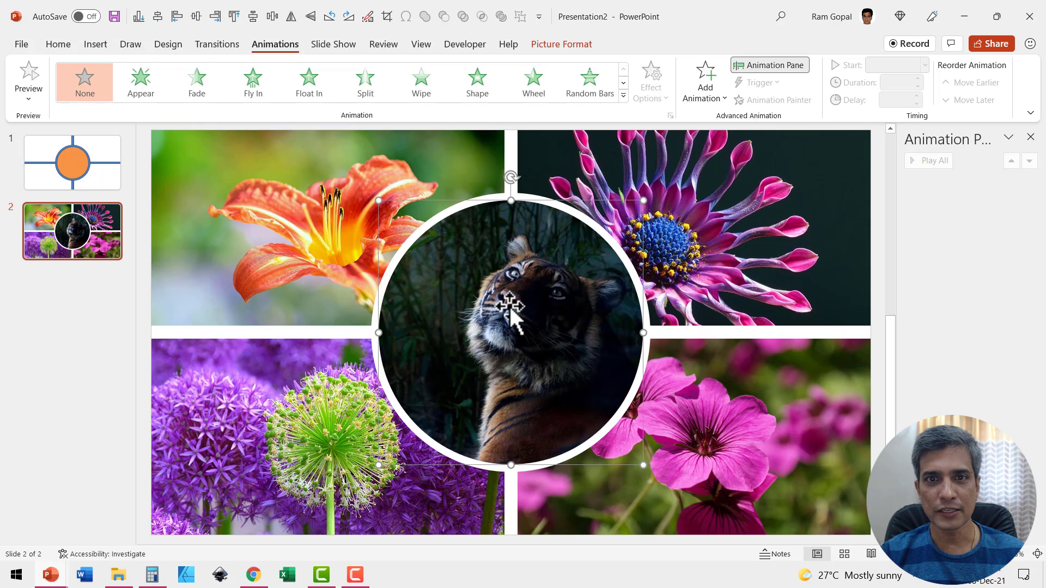
pyautogui.click(623, 95)
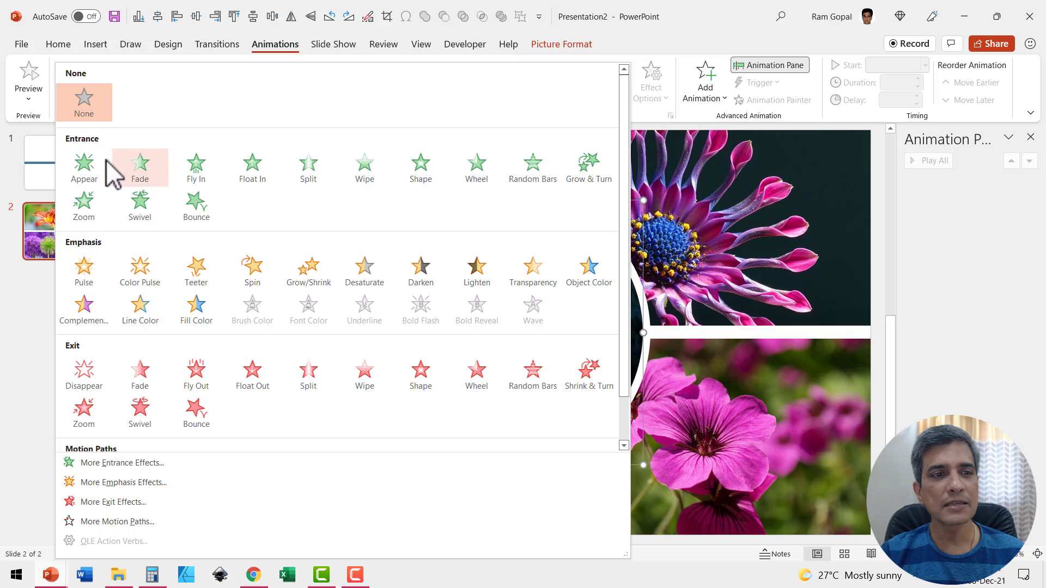
pyautogui.click(91, 210)
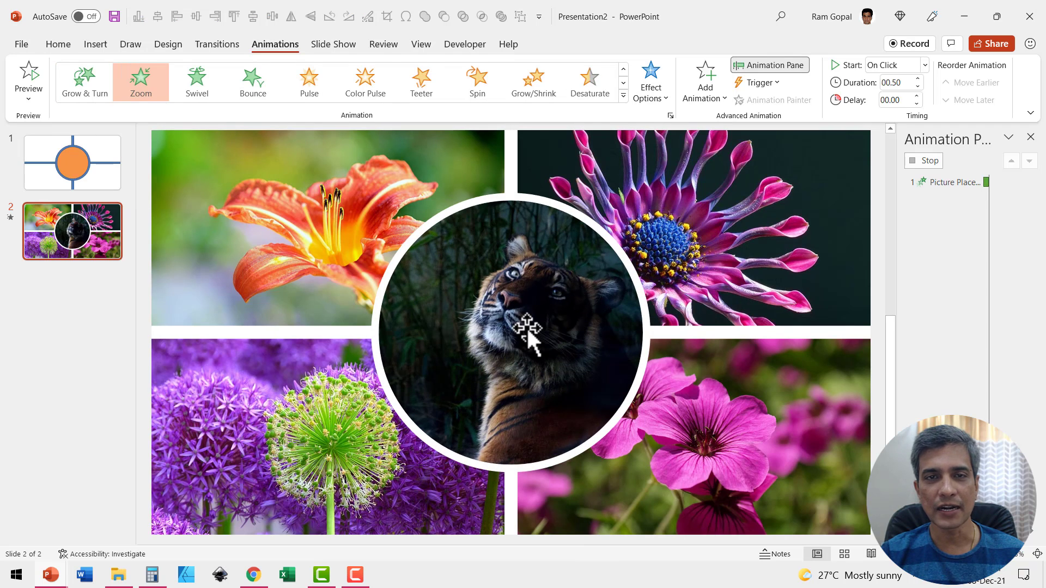
# Apply Fade set to After Previous to all four flower photos, then start the slide show.
pyautogui.click(689, 206)
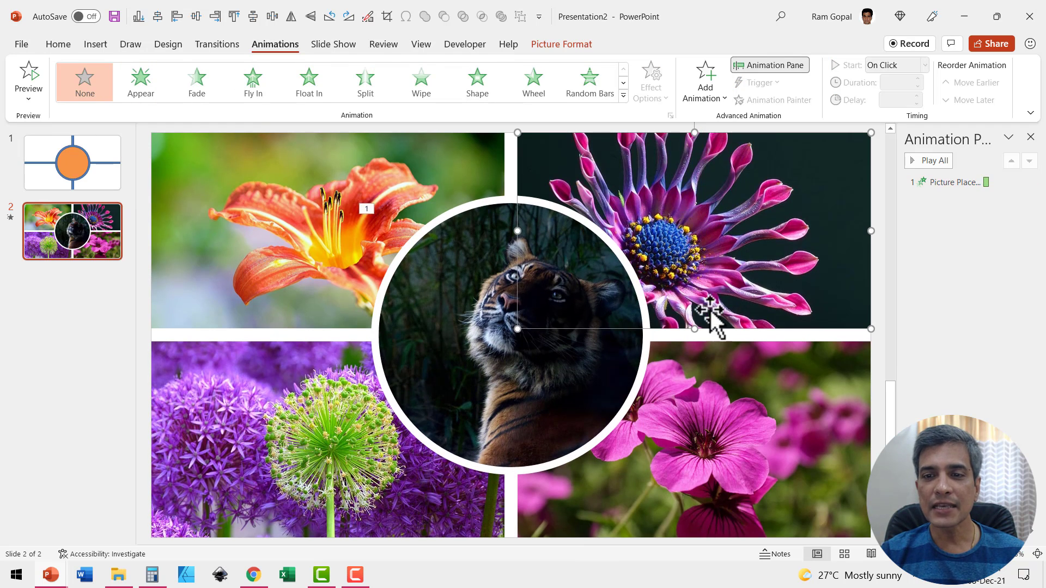
pyautogui.keyDown('shift'); pyautogui.click(737, 408); pyautogui.keyUp('shift')
pyautogui.keyDown('shift'); pyautogui.click(341, 384); pyautogui.keyUp('shift')
pyautogui.keyDown('shift'); pyautogui.click(322, 225); pyautogui.keyUp('shift')
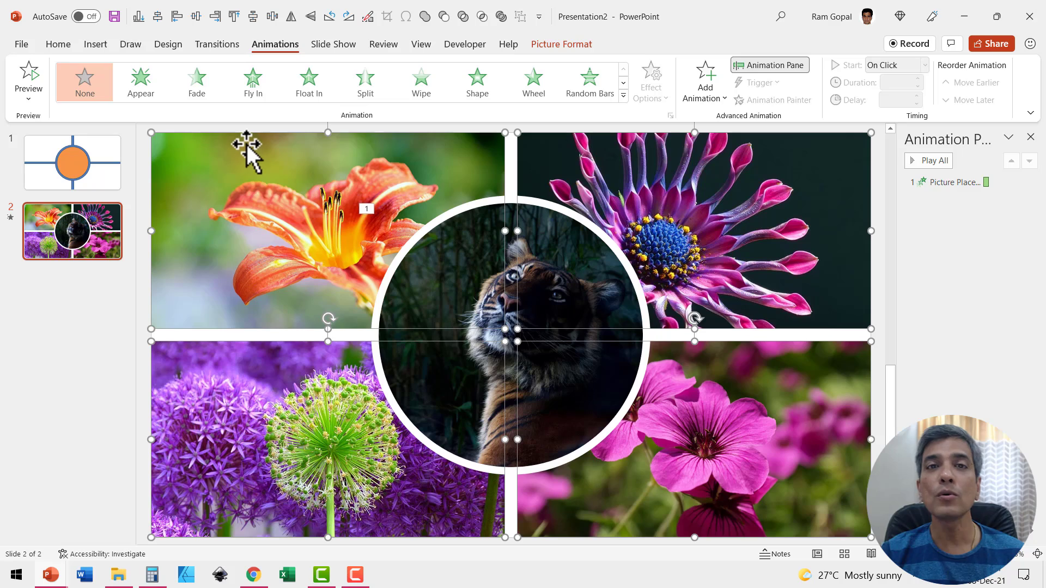
pyautogui.click(211, 92)
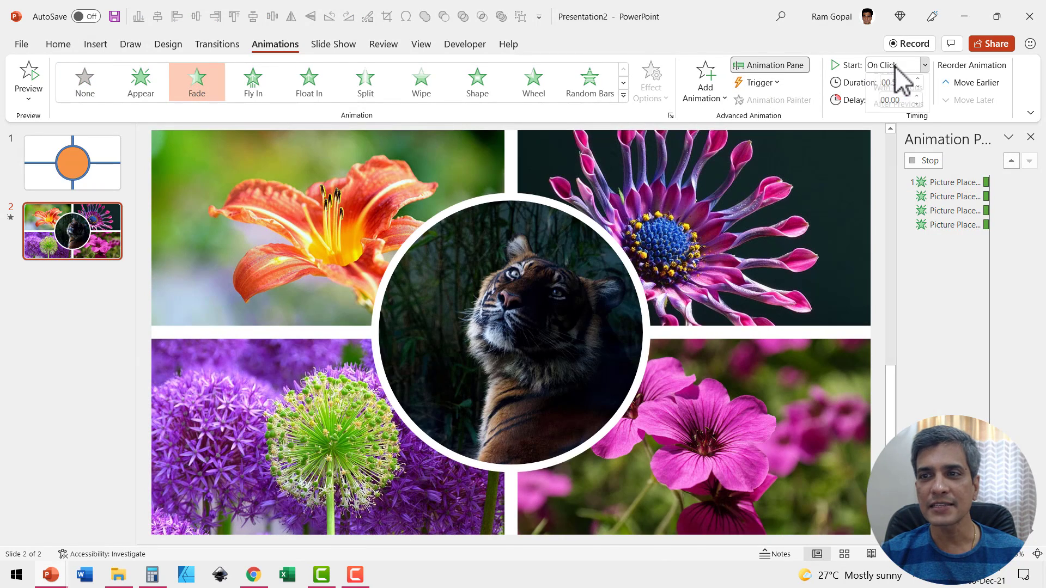
pyautogui.click(894, 66)
pyautogui.click(903, 115)
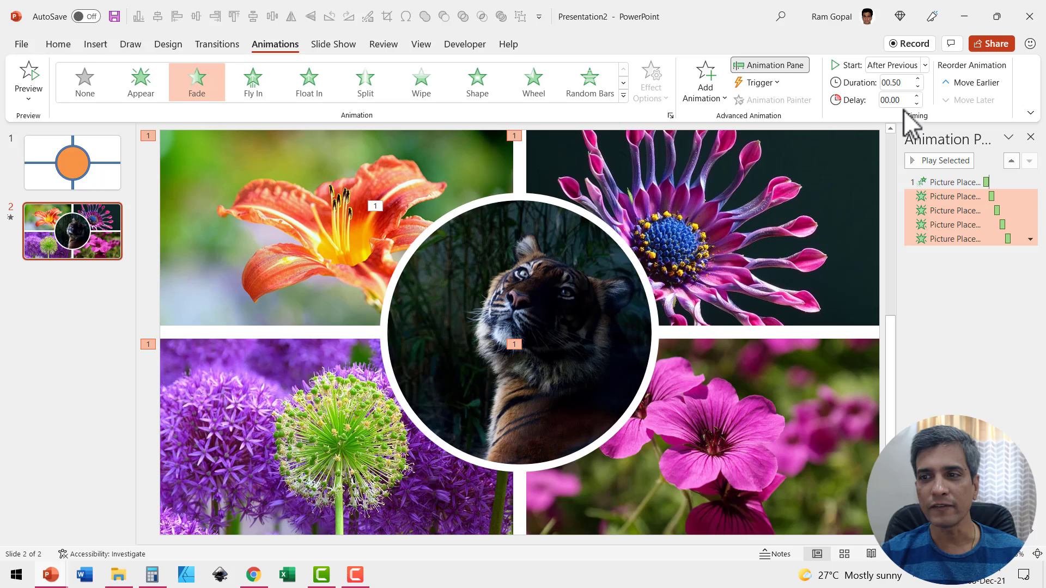
pyautogui.click(975, 349)
pyautogui.hotkey('shift', 'F5')
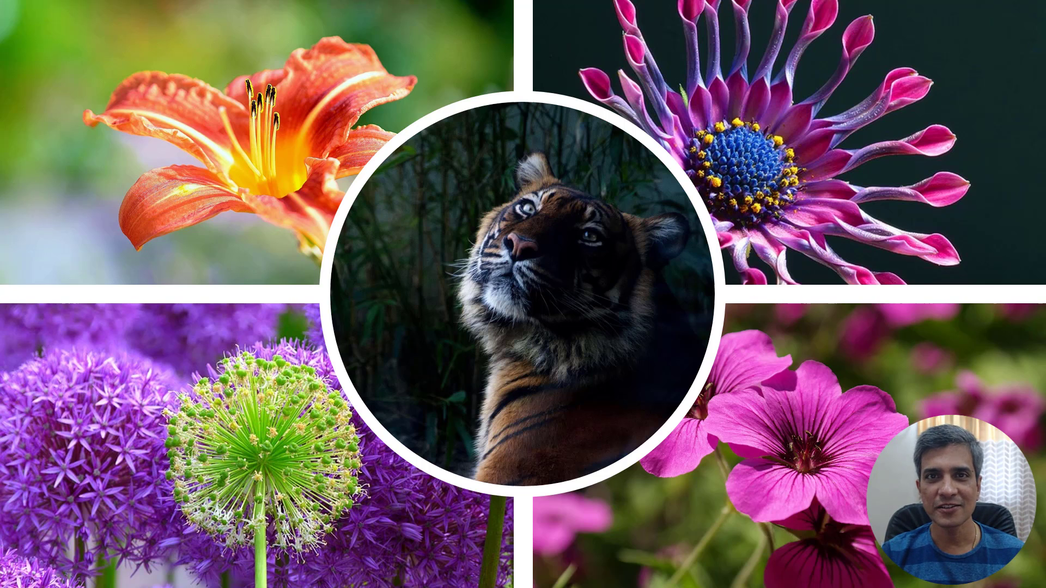
# End the slide show after the collage animations play.
pyautogui.press('Escape')
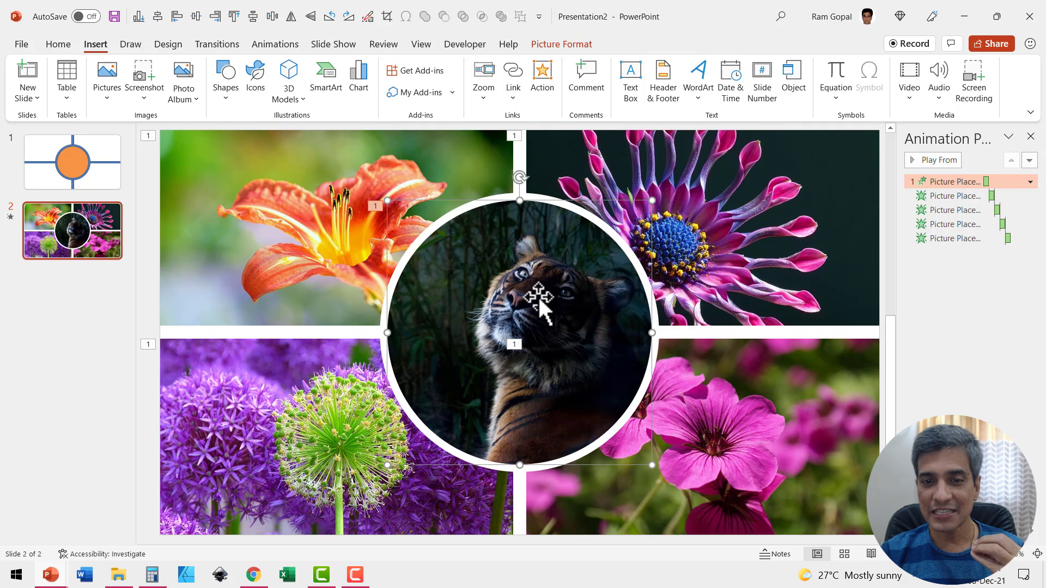
# Replace the centre tiger with the stock photo of a woman, then switch to Slide Master view.
pyautogui.press('Delete')
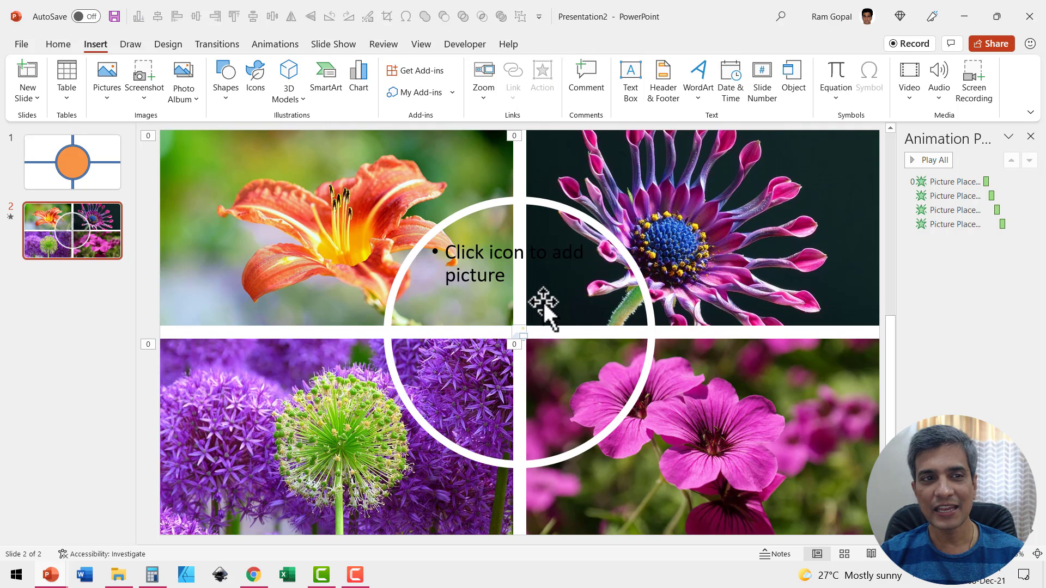
pyautogui.click(107, 90)
pyautogui.click(134, 159)
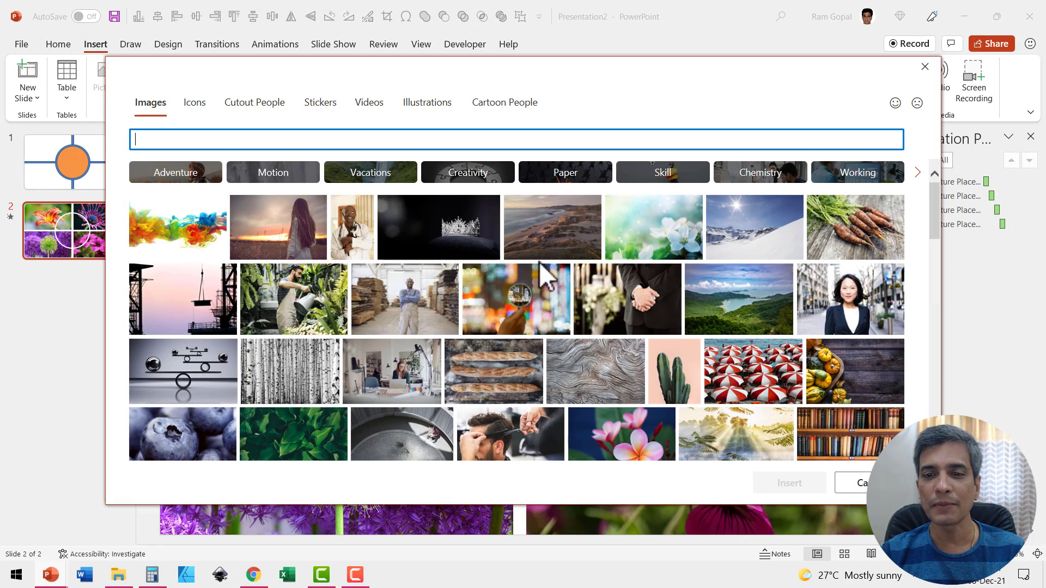
pyautogui.scroll(-3, 610, 310)
pyautogui.scroll(2, 623, 303)
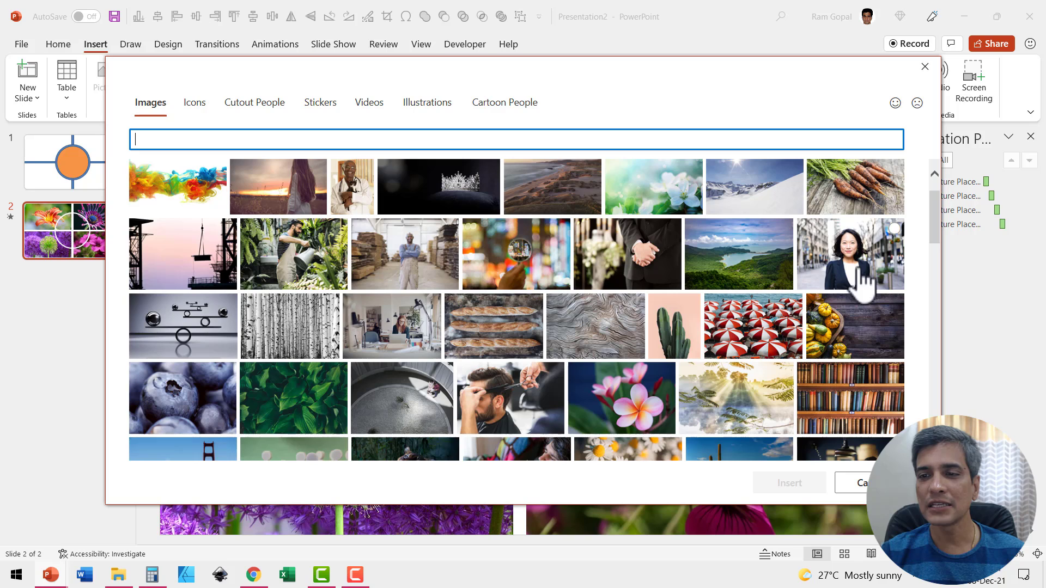
pyautogui.click(860, 266)
pyautogui.click(788, 483)
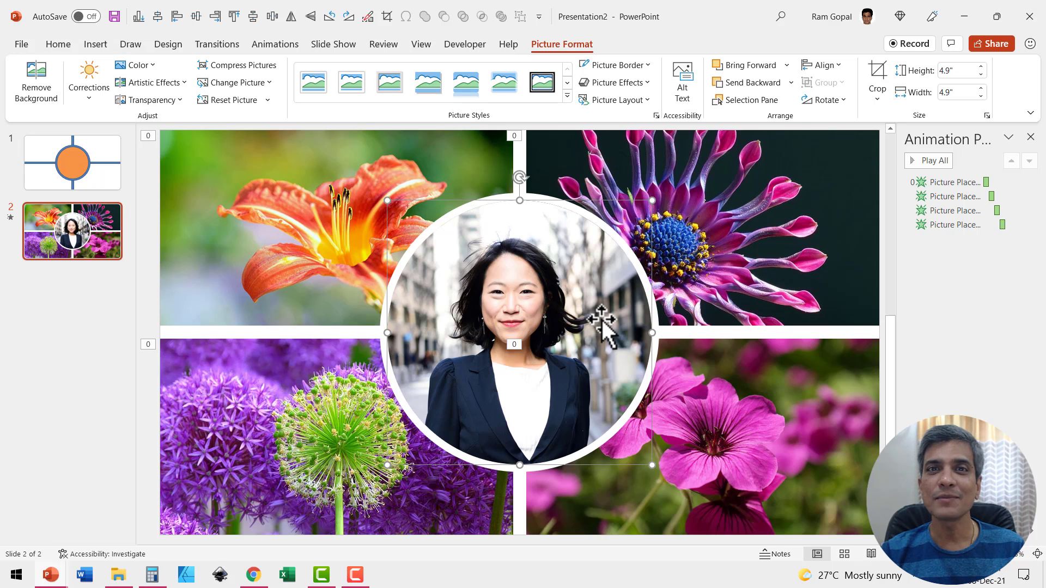
pyautogui.click(422, 45)
pyautogui.click(194, 93)
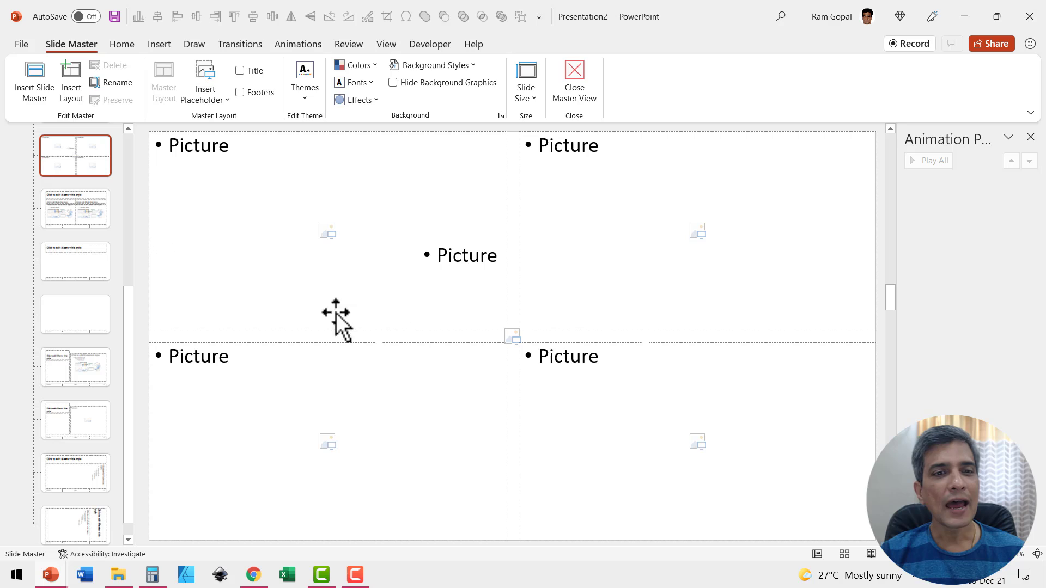
# Give the layout's centre picture placeholder a Zoom entrance animation.
pyautogui.click(513, 290)
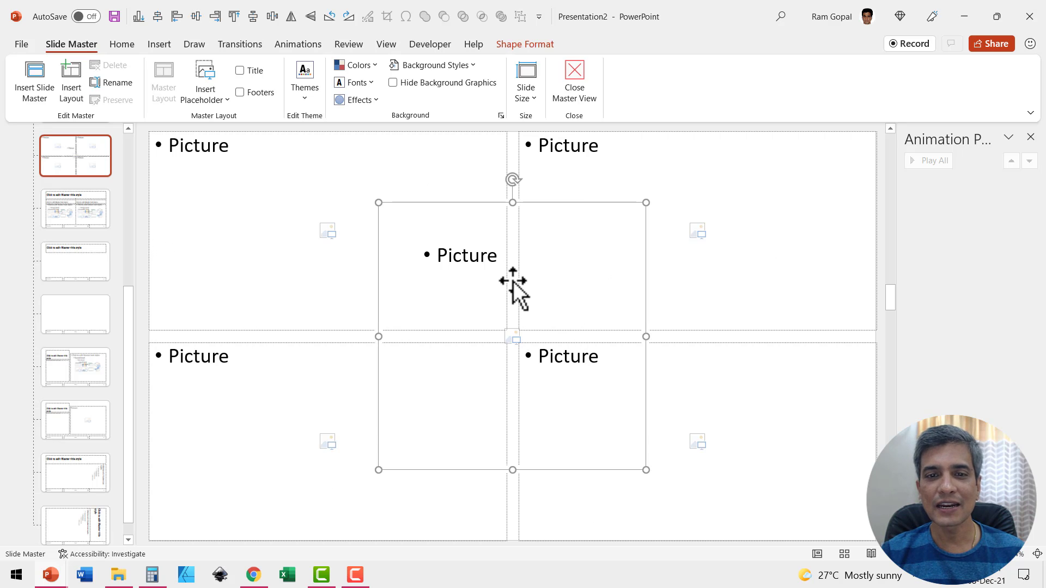
pyautogui.click(298, 45)
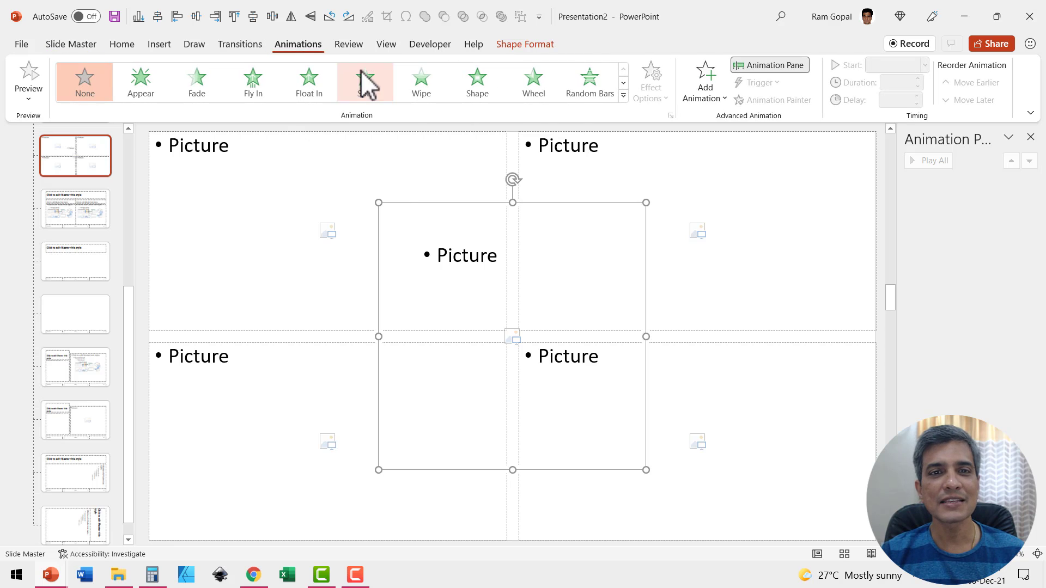
pyautogui.click(624, 96)
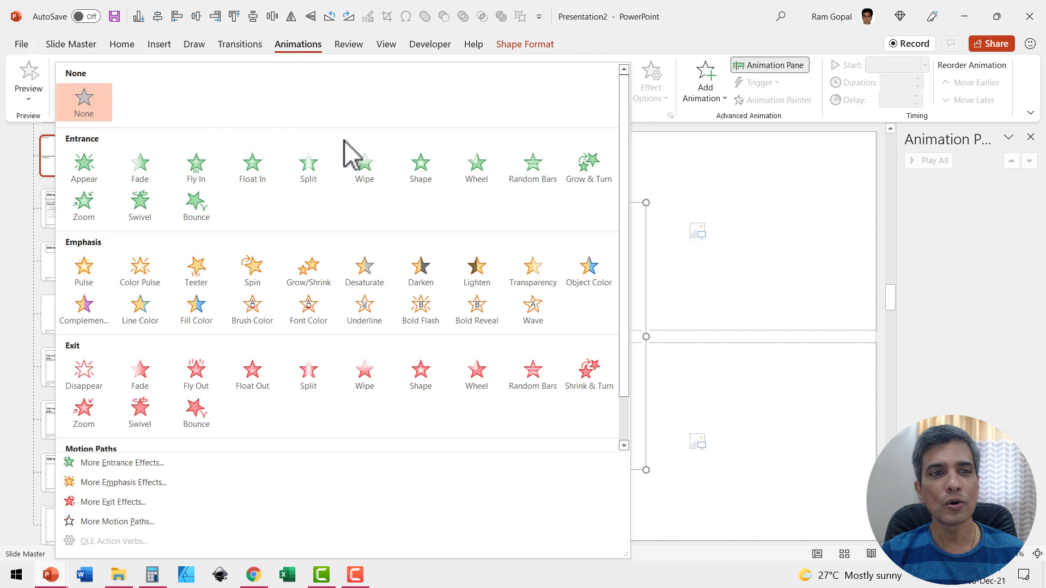
pyautogui.click(84, 209)
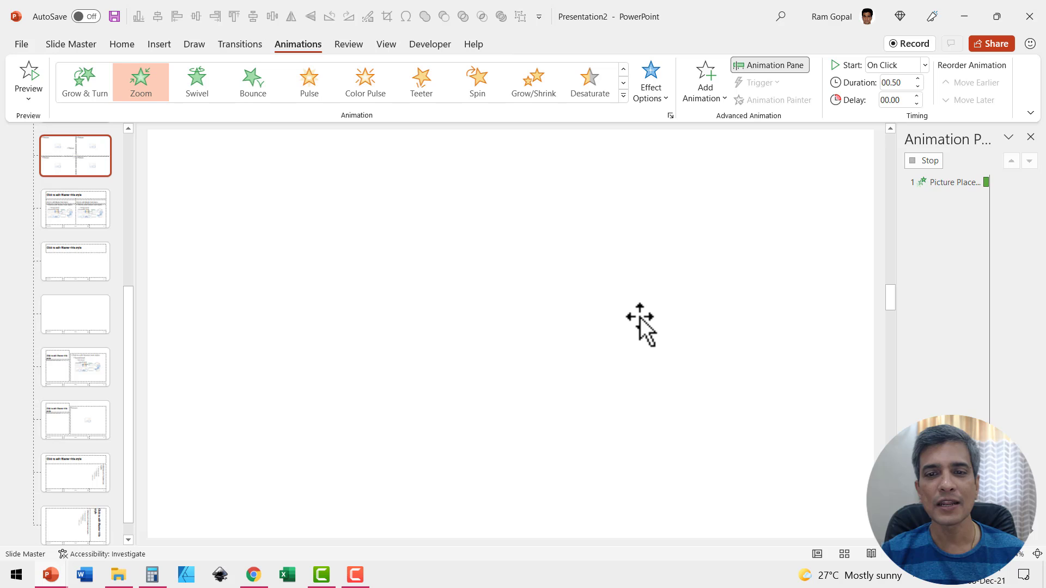
# Apply Fade starting After Previous to the four quadrant picture placeholders.
pyautogui.click(695, 325)
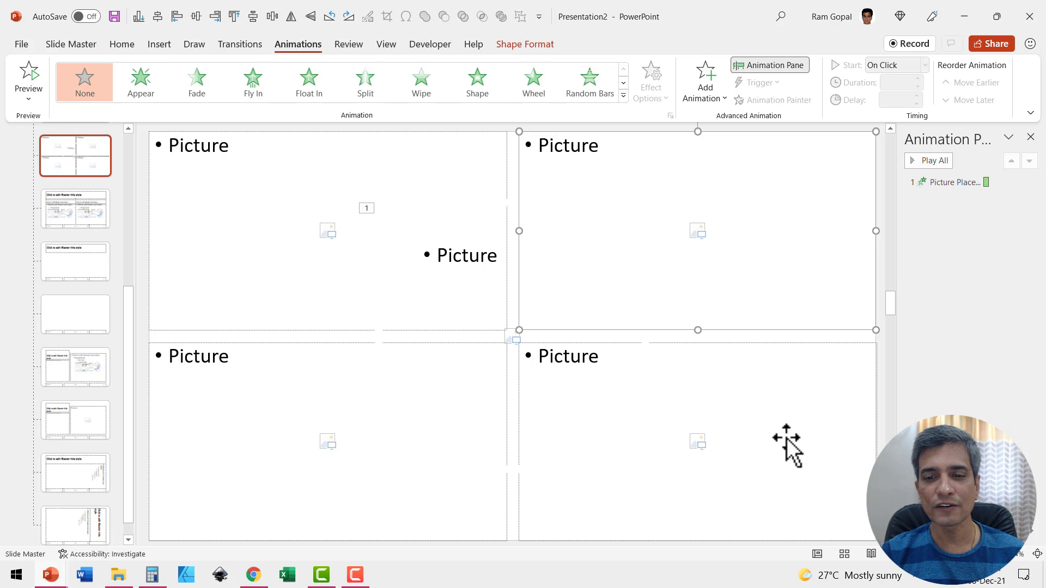
pyautogui.keyDown('shift'); pyautogui.click(755, 439); pyautogui.keyUp('shift')
pyautogui.keyDown('shift'); pyautogui.click(308, 439); pyautogui.keyUp('shift')
pyautogui.keyDown('shift'); pyautogui.click(298, 228); pyautogui.keyUp('shift')
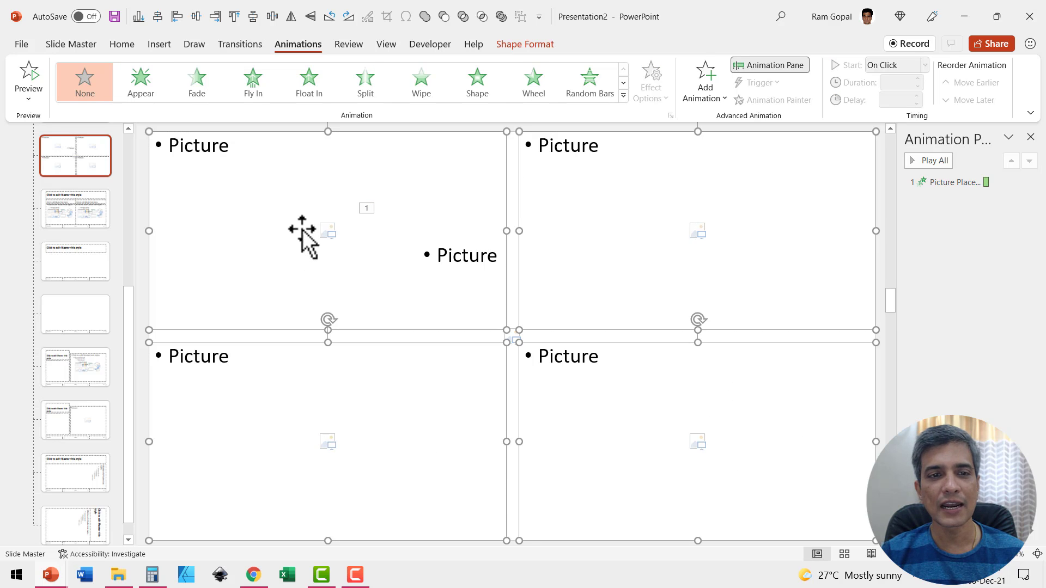
pyautogui.click(188, 93)
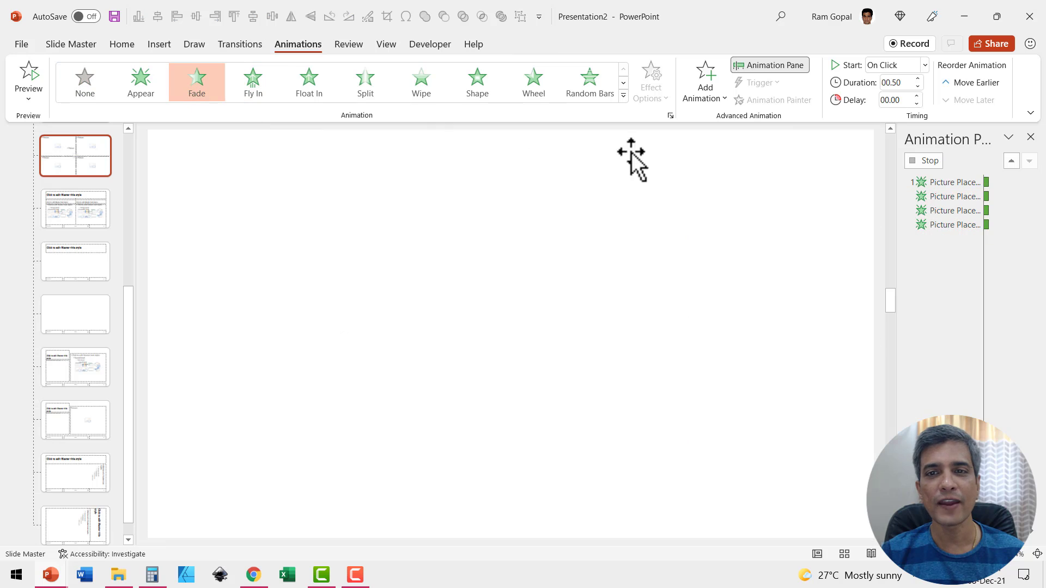
pyautogui.click(907, 67)
pyautogui.click(915, 116)
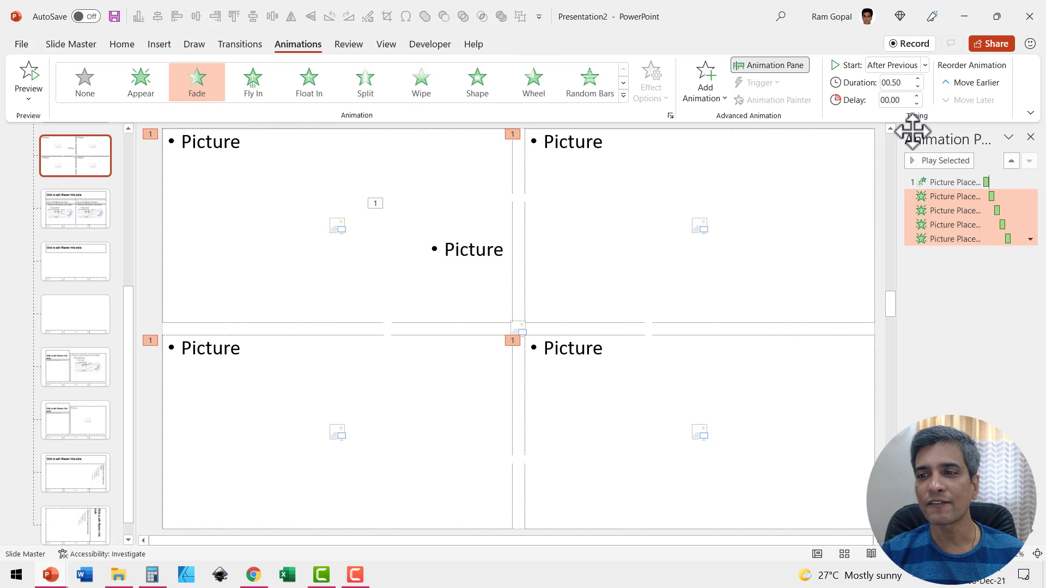
# Set the centre Zoom to start With Previous and close Master View.
pyautogui.click(947, 182)
pyautogui.click(885, 67)
pyautogui.click(892, 99)
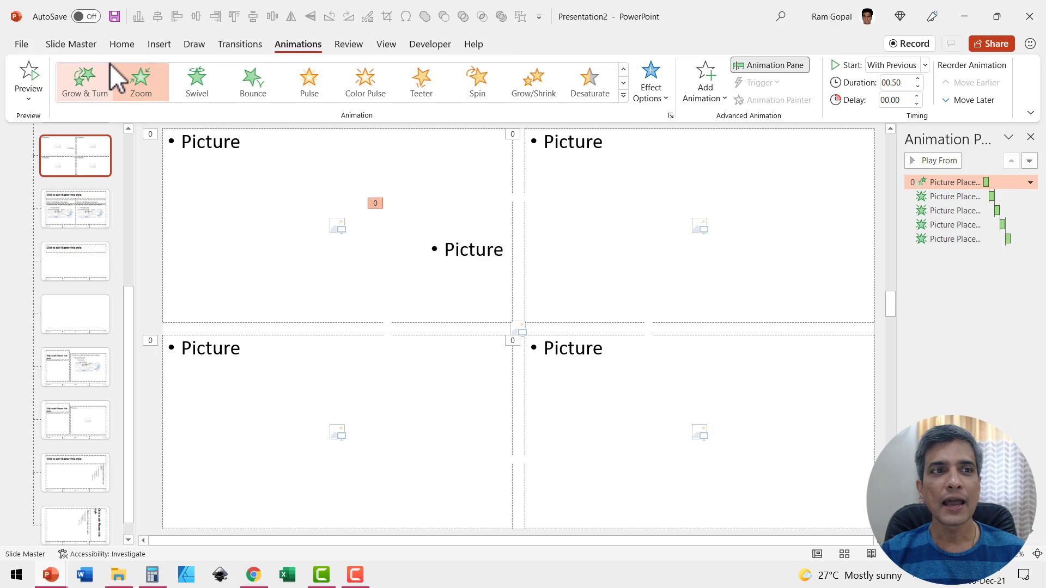
pyautogui.click(63, 44)
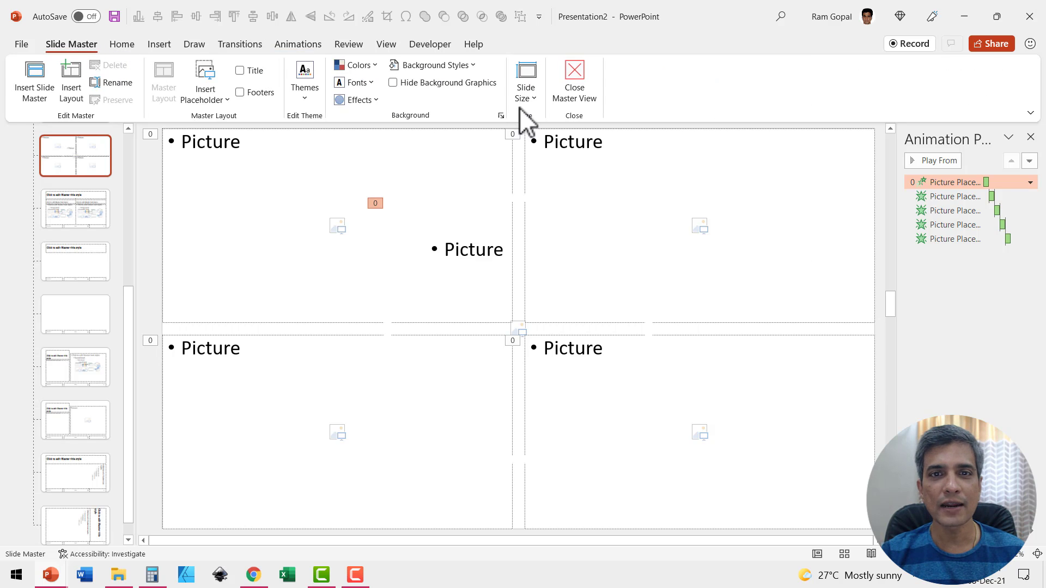
pyautogui.click(575, 84)
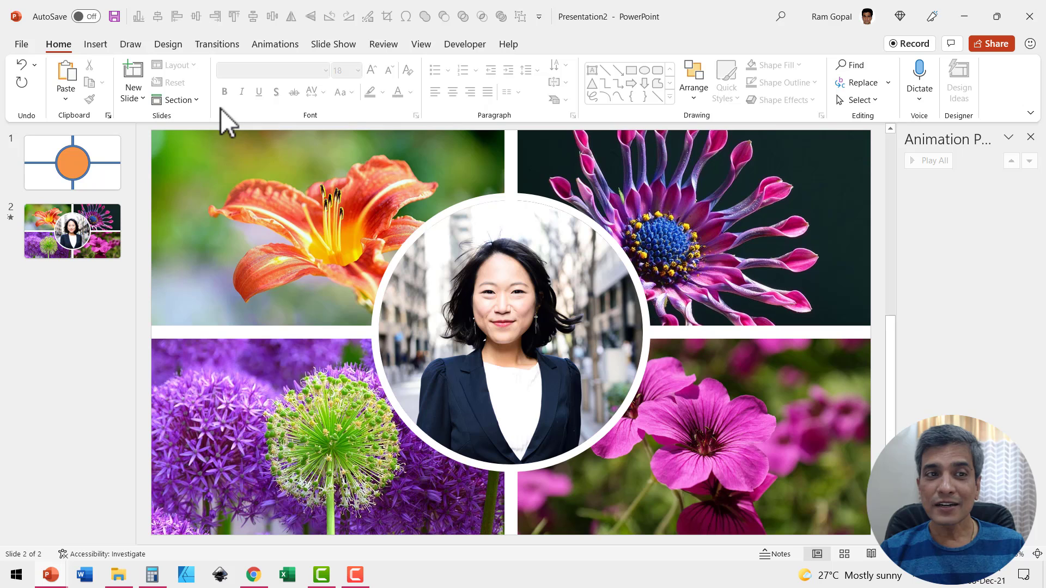